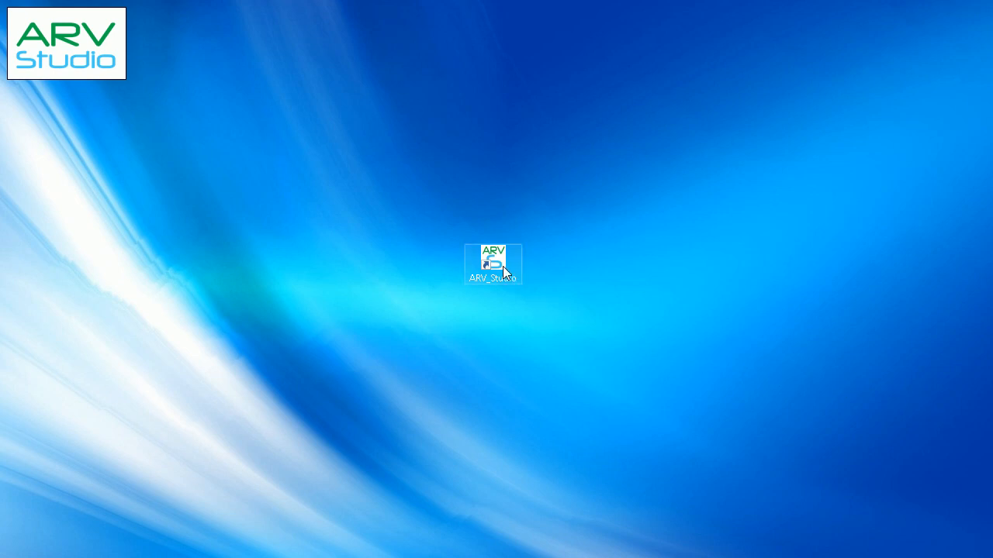
Launch ARV Studio and create a new task with the Solo mode (self-tasking, email to indep. judge) protocol, using the saved profile
{"action": "double_click", "coordinate": [503, 266]}
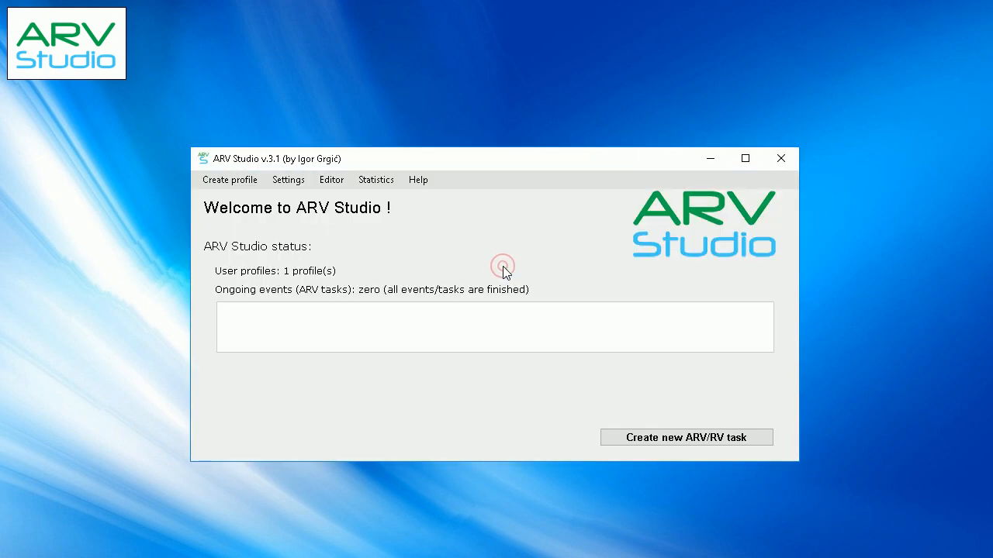
{"action": "left_click", "coordinate": [671, 437]}
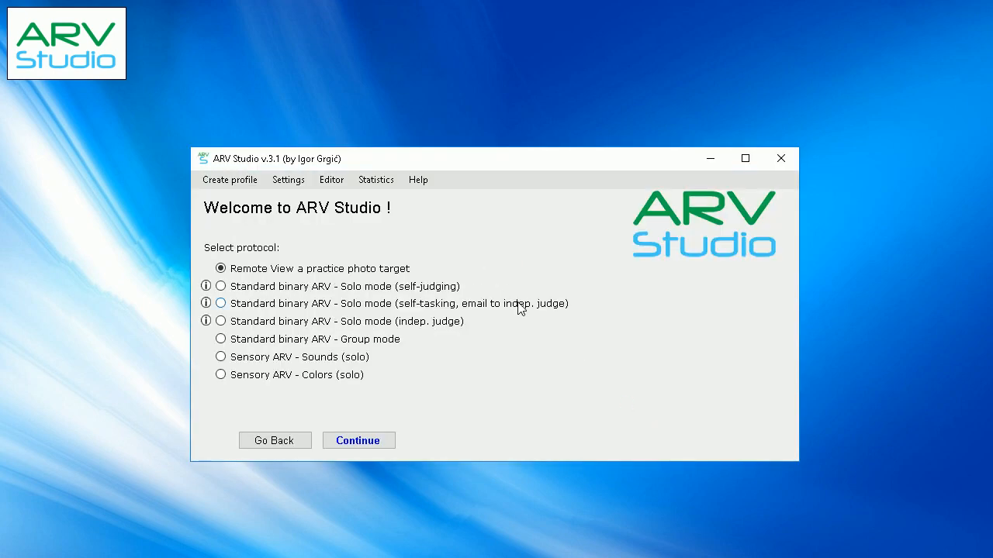
{"action": "left_click", "coordinate": [520, 307]}
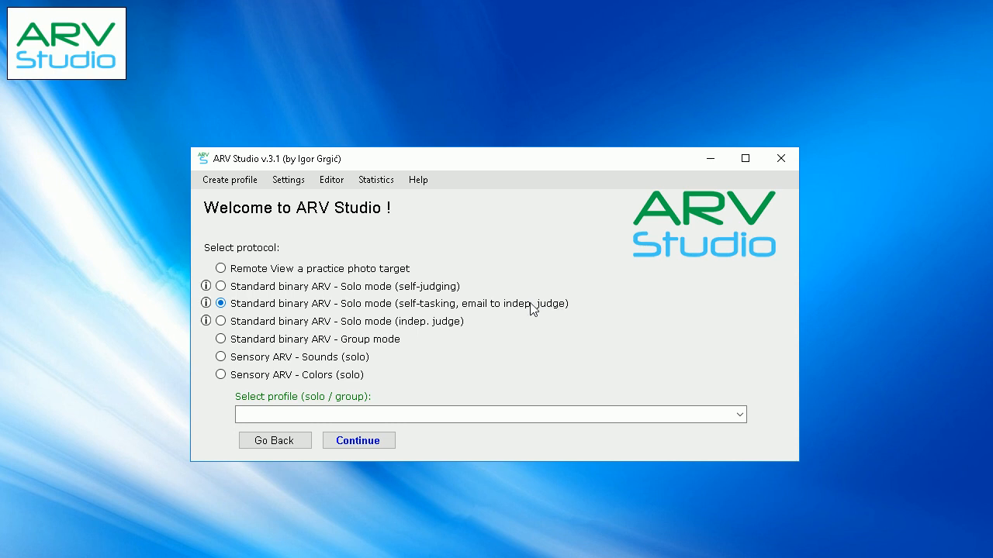
{"action": "left_click", "coordinate": [739, 414]}
{"action": "left_click", "coordinate": [480, 428]}
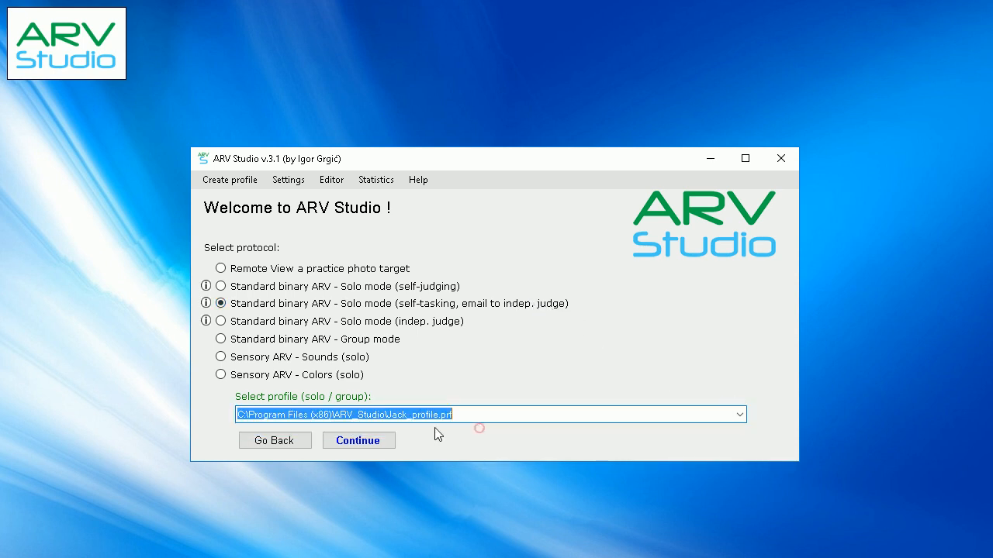
{"action": "left_click", "coordinate": [362, 446]}
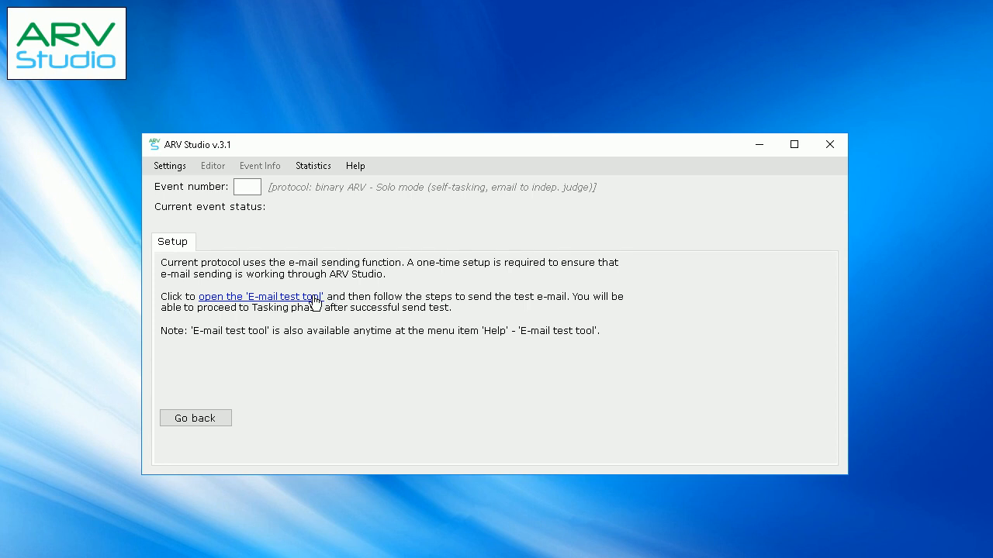
Review the Tasker's e-mail settings in the profile settings reached from the E-mail test tool
{"action": "left_click", "coordinate": [312, 297]}
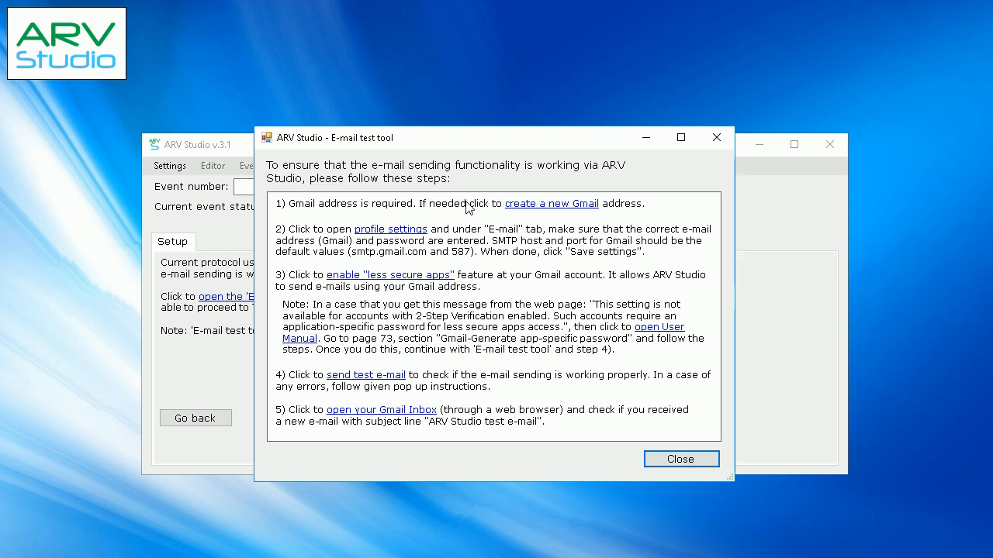
{"action": "left_click", "coordinate": [415, 237]}
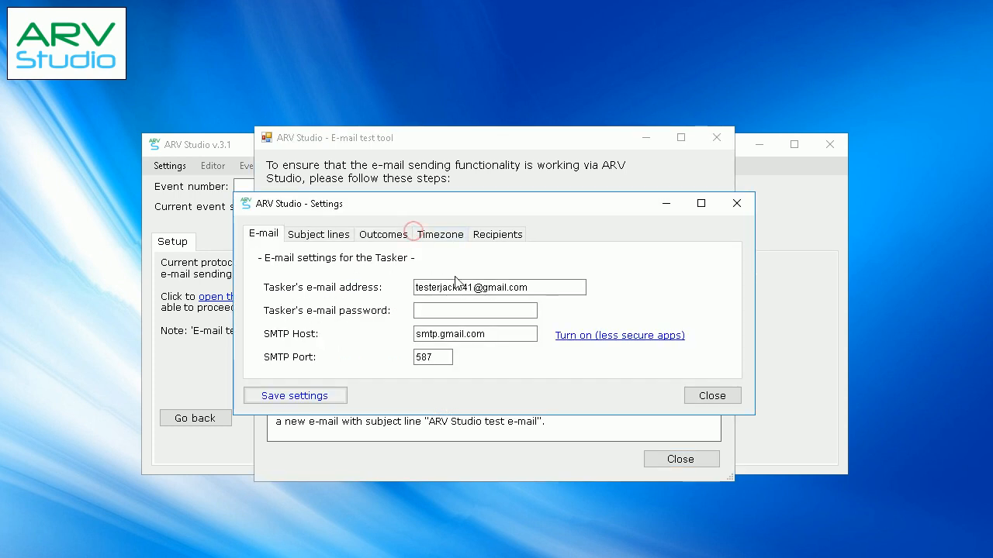
{"action": "left_click_drag", "start_coordinate": [535, 288], "coordinate": [403, 291]}
{"action": "key", "text": "Tab"}
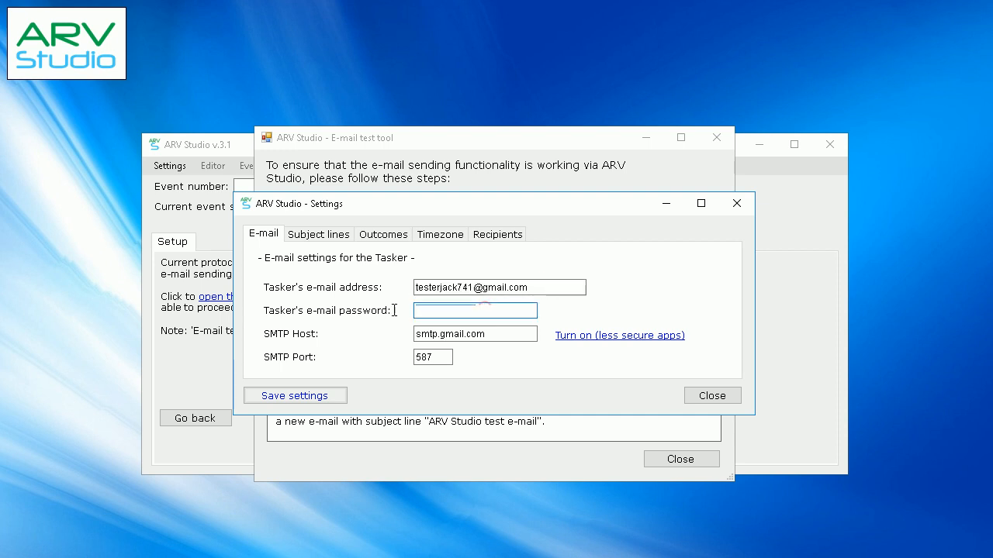
{"action": "left_click", "coordinate": [707, 396]}
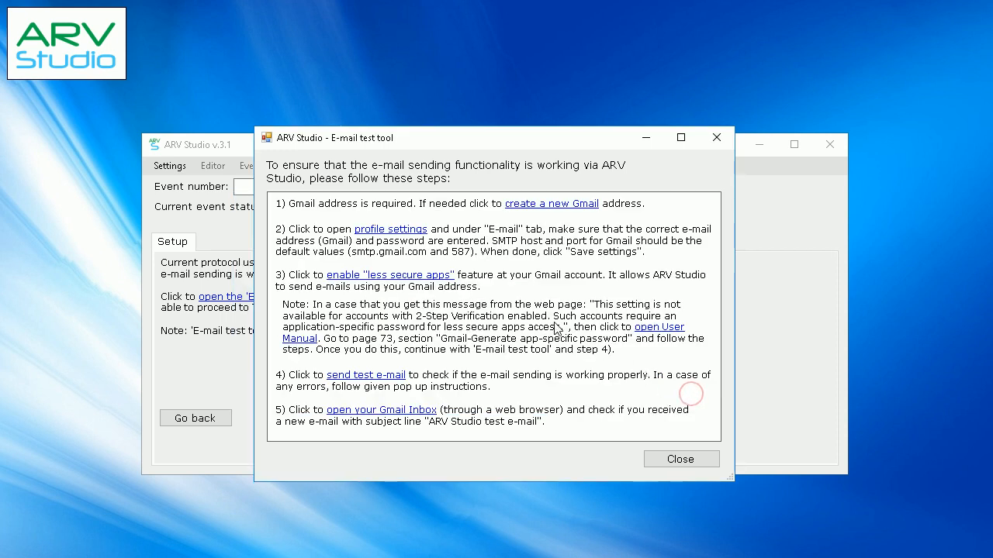
Check the less secure app access setting of the Google account from the E-mail test tool
{"action": "left_click", "coordinate": [434, 279]}
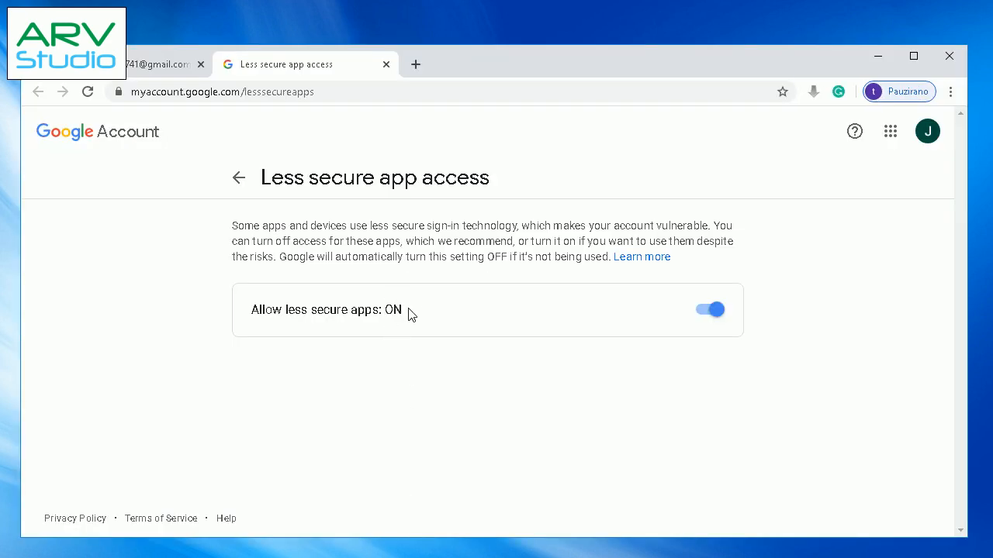
{"action": "left_click_drag", "start_coordinate": [405, 310], "coordinate": [284, 310]}
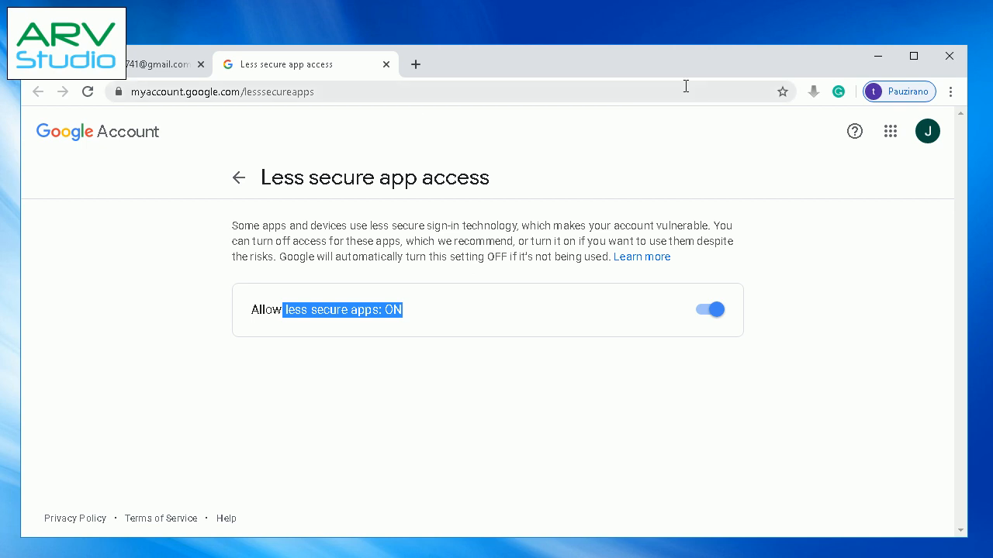
{"action": "left_click", "coordinate": [878, 58]}
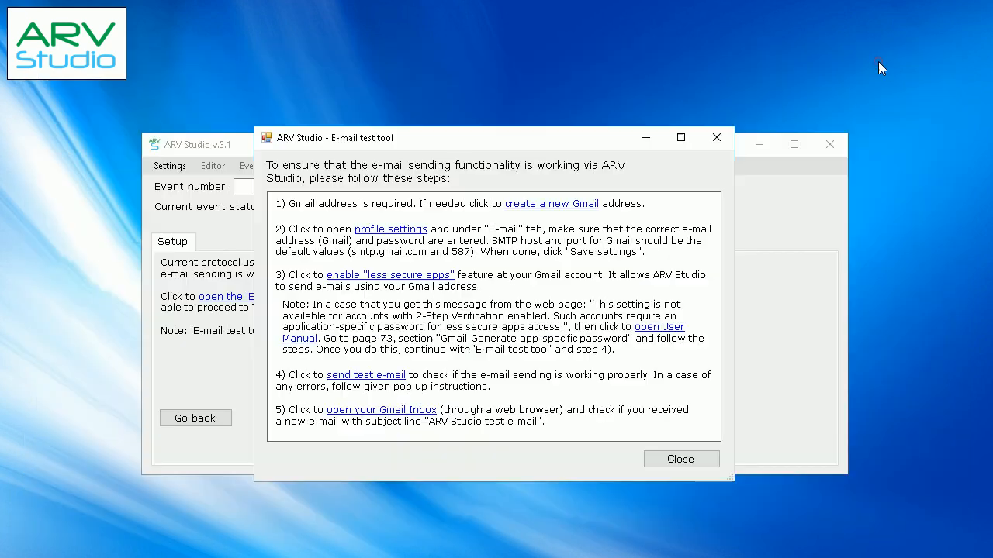
Send a test e-mail and check for it in the Gmail inbox, finishing with the E-mail test tool
{"action": "left_click", "coordinate": [392, 375]}
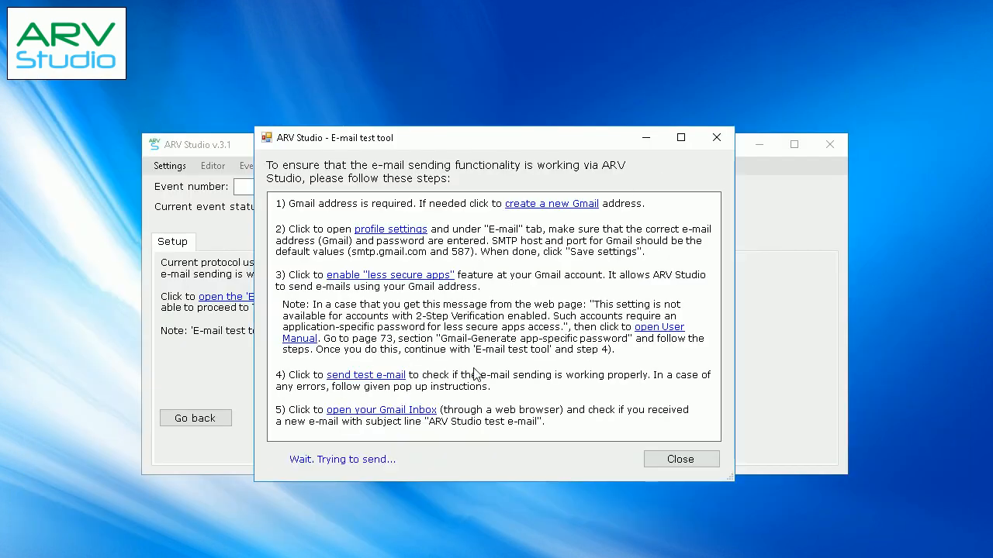
{"action": "left_click", "coordinate": [545, 372]}
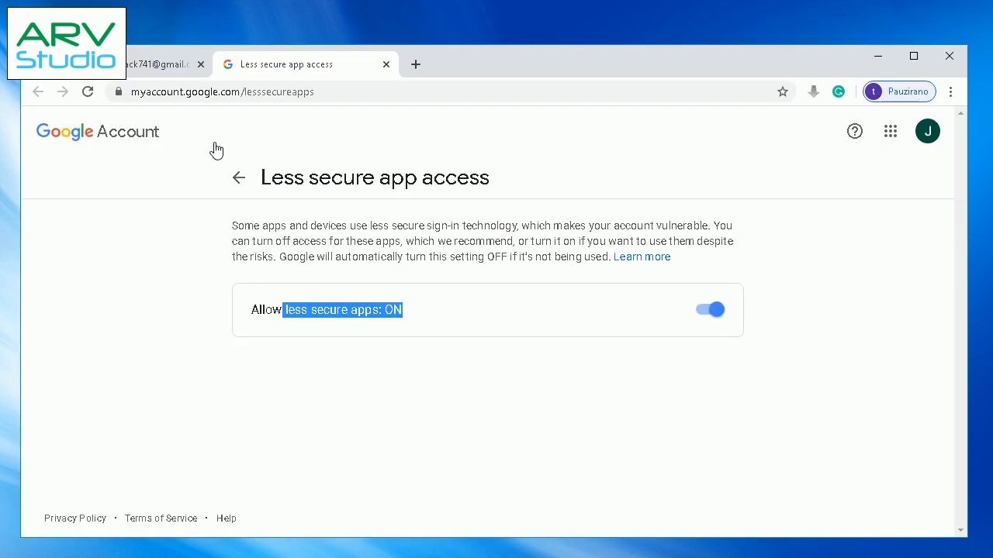
{"action": "left_click", "coordinate": [146, 65]}
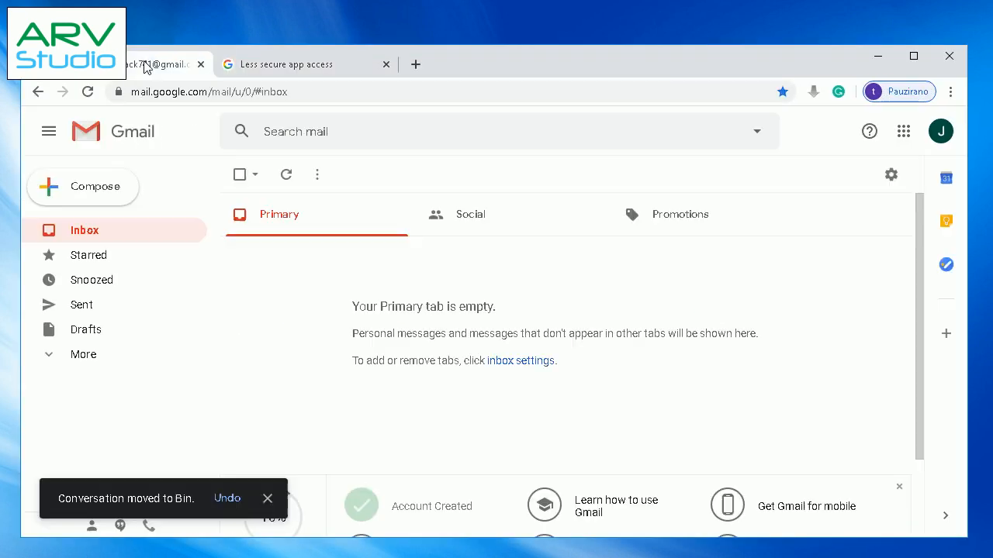
{"action": "left_click", "coordinate": [470, 253]}
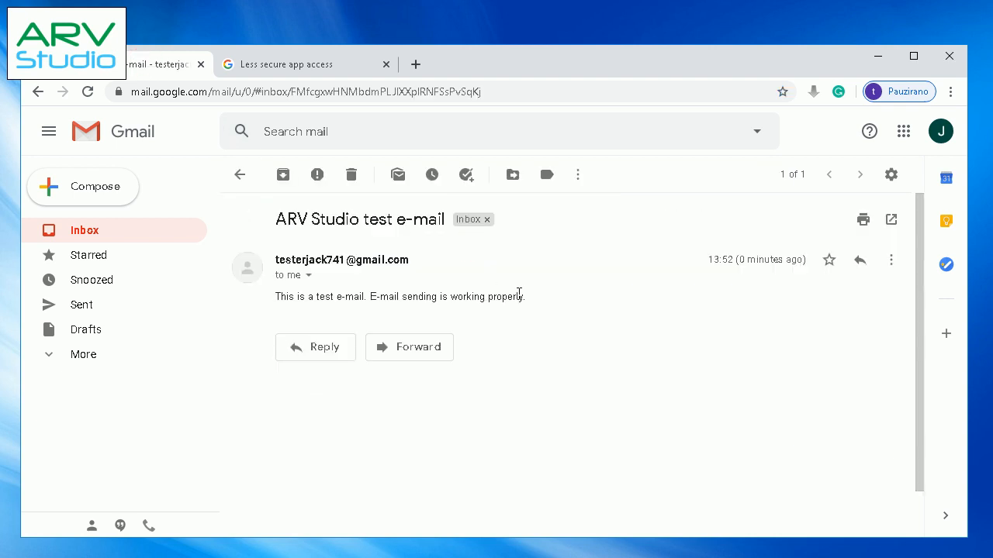
{"action": "triple_click", "coordinate": [522, 295]}
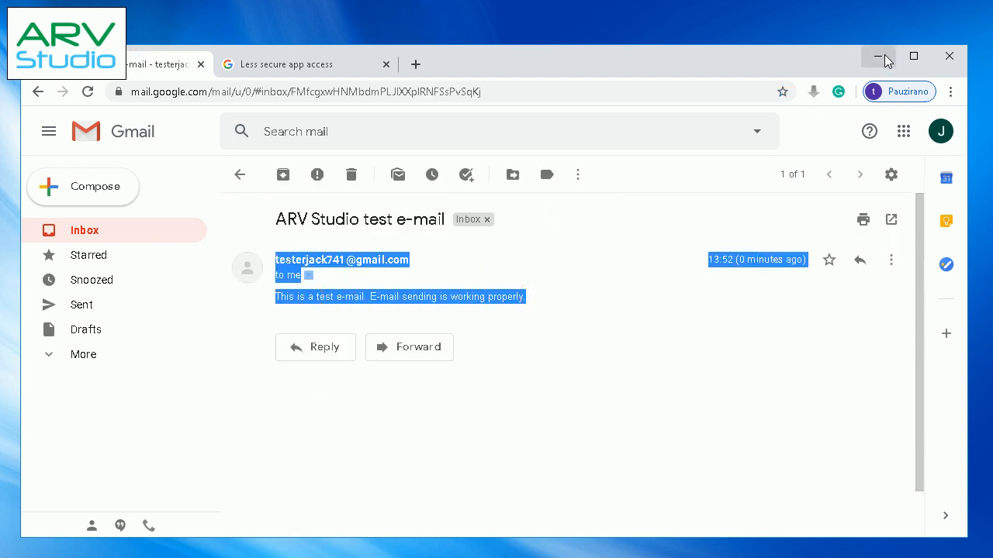
{"action": "left_click", "coordinate": [882, 58]}
{"action": "left_click", "coordinate": [685, 522]}
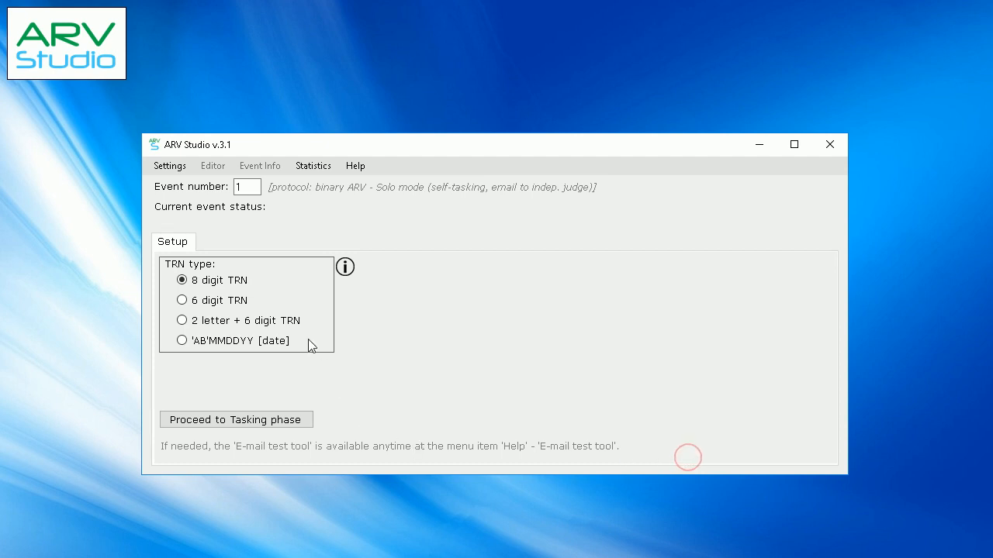
Proceed to the Tasking phase with the 8 digit TRN type and open the event information form
{"action": "mouse_move", "coordinate": [346, 277]}
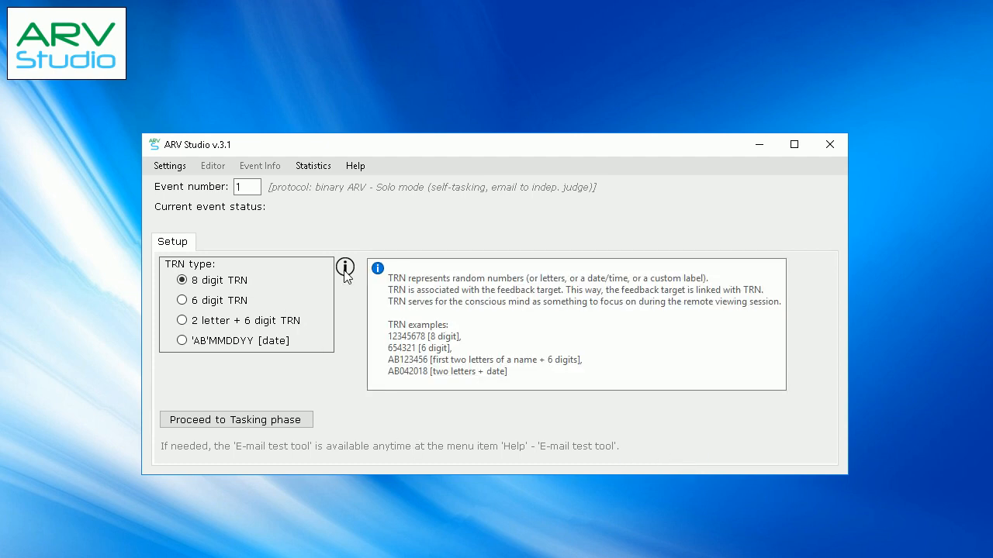
{"action": "left_click", "coordinate": [266, 419]}
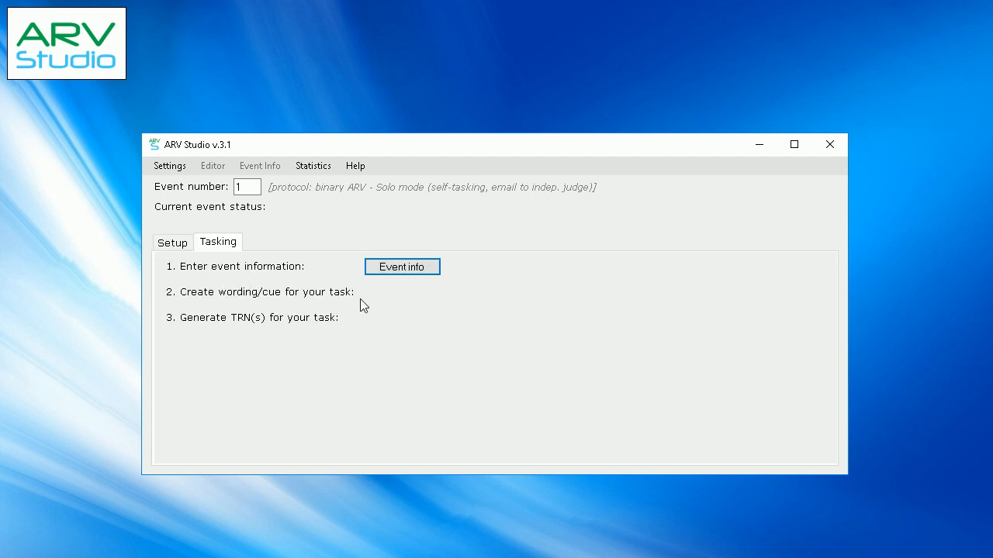
{"action": "left_click", "coordinate": [385, 268]}
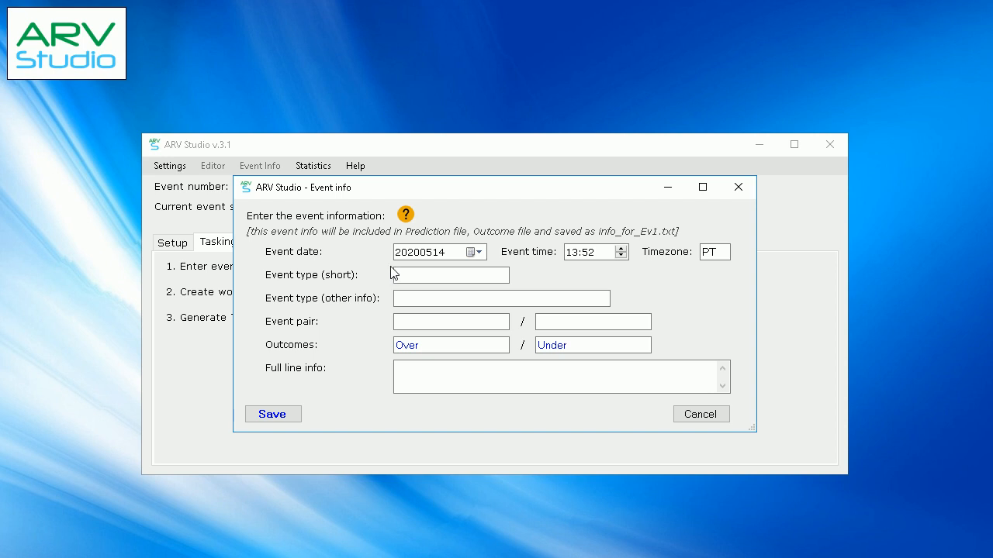
Keep the event date 20200514 and set the event time to 20:00
{"action": "left_click", "coordinate": [476, 256]}
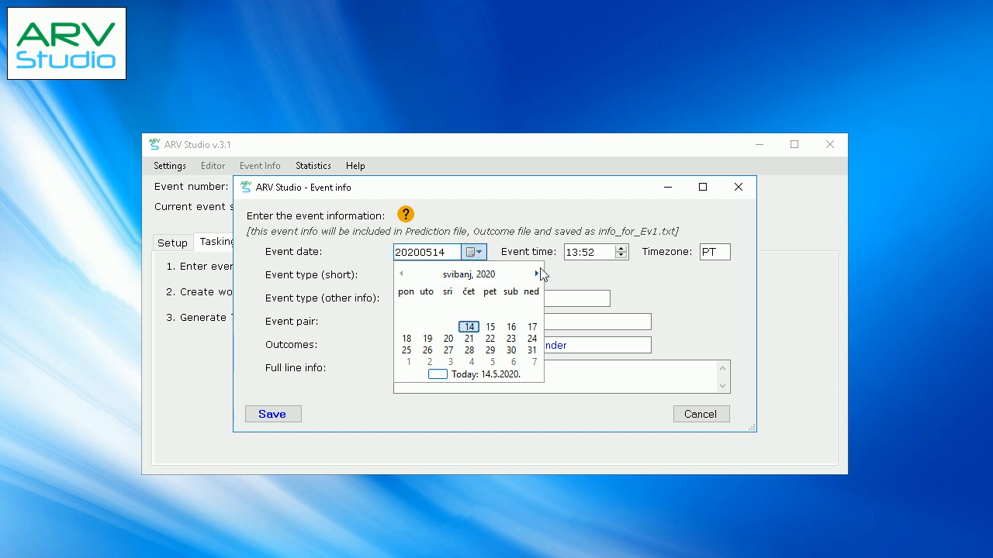
{"action": "left_click", "coordinate": [580, 253]}
{"action": "left_click", "coordinate": [573, 252]}
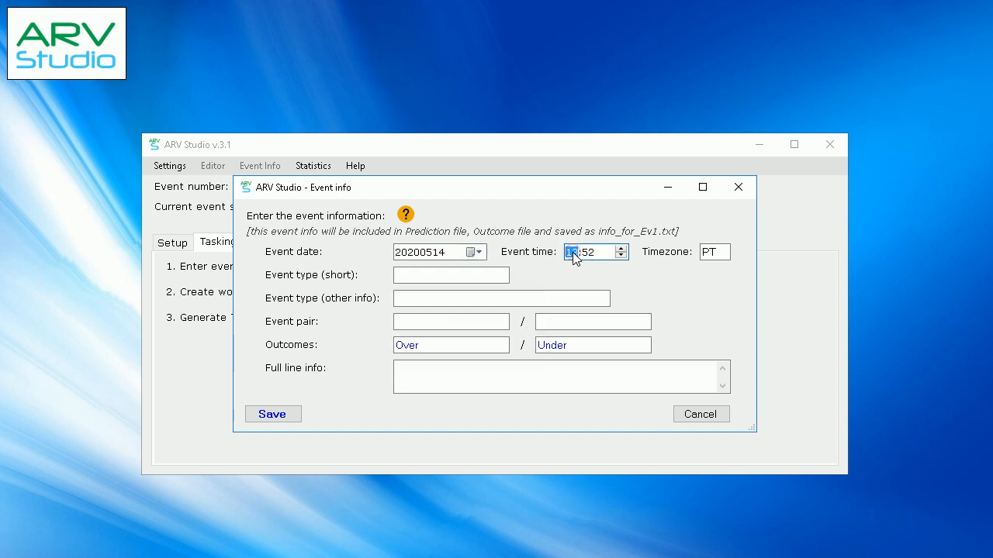
{"action": "type", "text": "00"}
{"action": "left_click", "coordinate": [585, 252]}
{"action": "type", "text": "0020"}
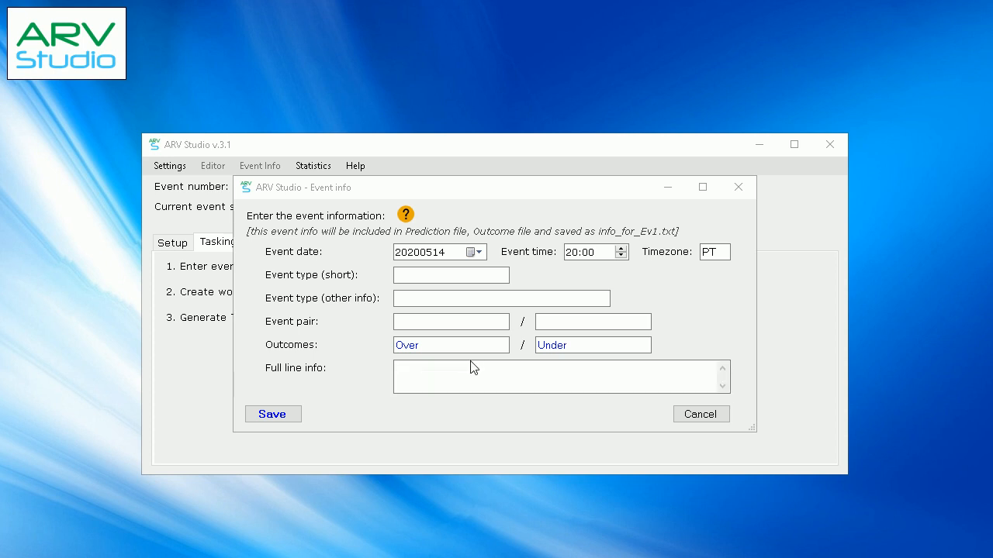
Enter Basketball as the short event type and World Championship as the other event type info
{"action": "left_click", "coordinate": [433, 276]}
{"action": "type", "text": "Basketball"}
{"action": "left_click", "coordinate": [399, 299]}
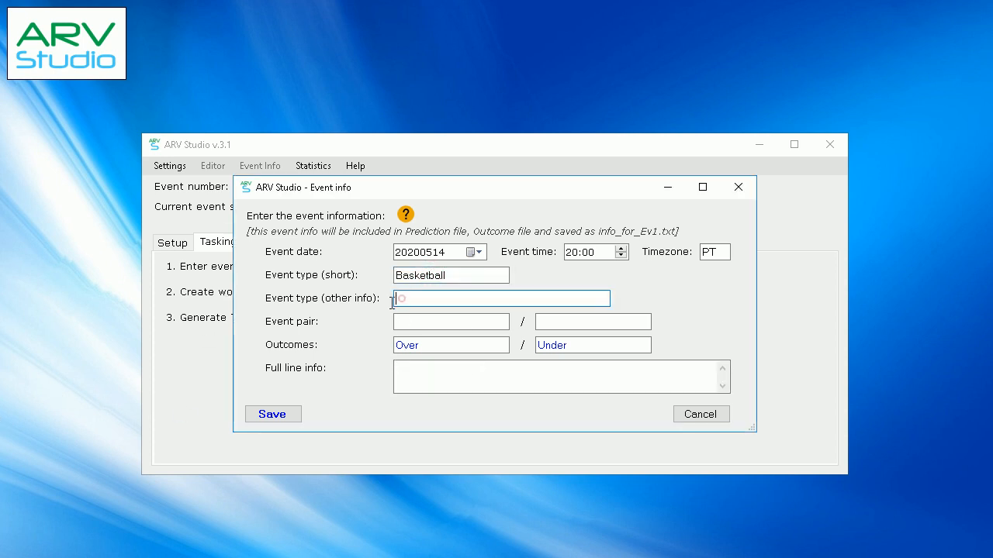
{"action": "type", "text": "World Championship"}
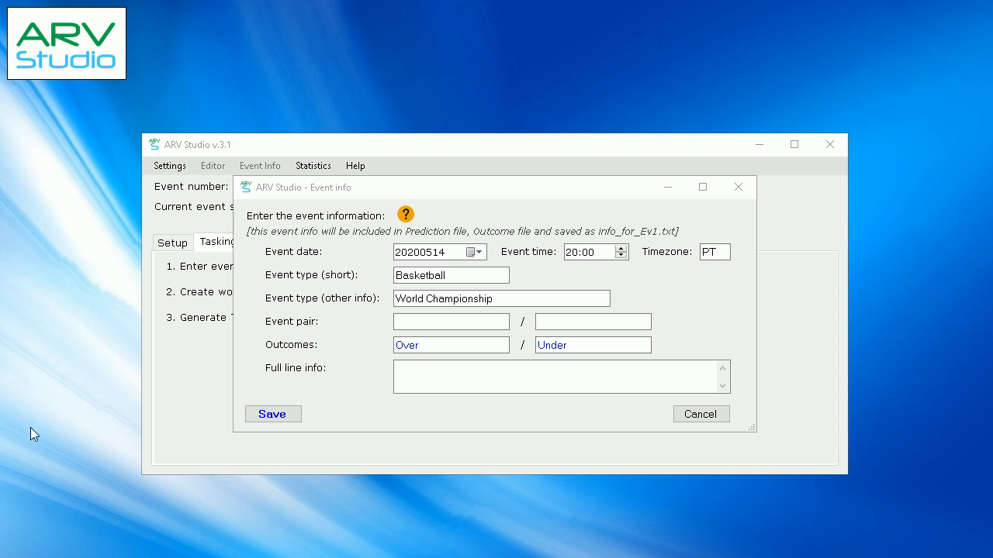
Enter Italy and USA as the event pair
{"action": "left_click", "coordinate": [423, 322]}
{"action": "type", "text": "Italy"}
{"action": "left_click", "coordinate": [561, 321]}
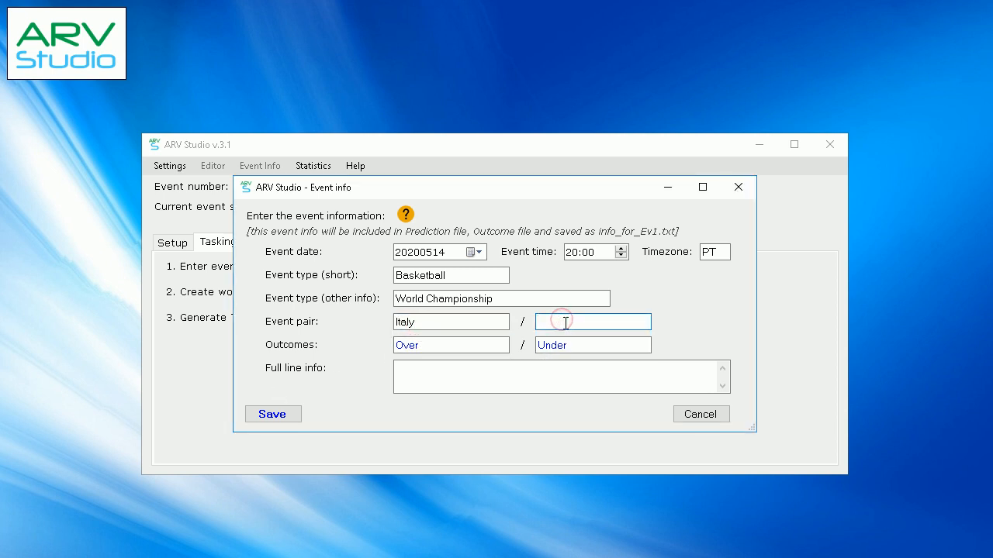
{"action": "type", "text": "USA"}
Replace the two outcomes with Italy and USA, copied from the event pair
{"action": "double_click", "coordinate": [431, 322]}
{"action": "key", "text": "ctrl+c"}
{"action": "left_click", "coordinate": [439, 344]}
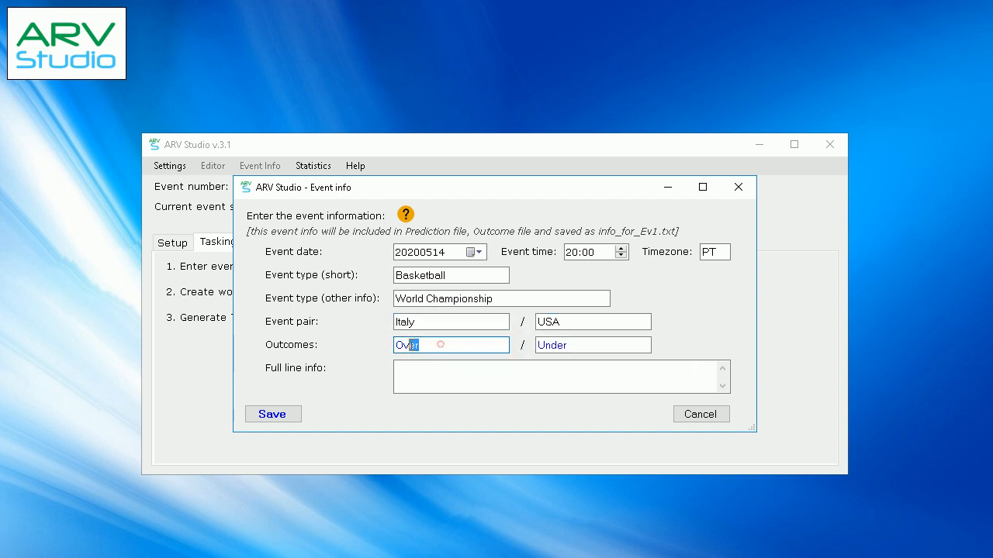
{"action": "double_click", "coordinate": [439, 344]}
{"action": "key", "text": "ctrl+v"}
{"action": "double_click", "coordinate": [578, 322]}
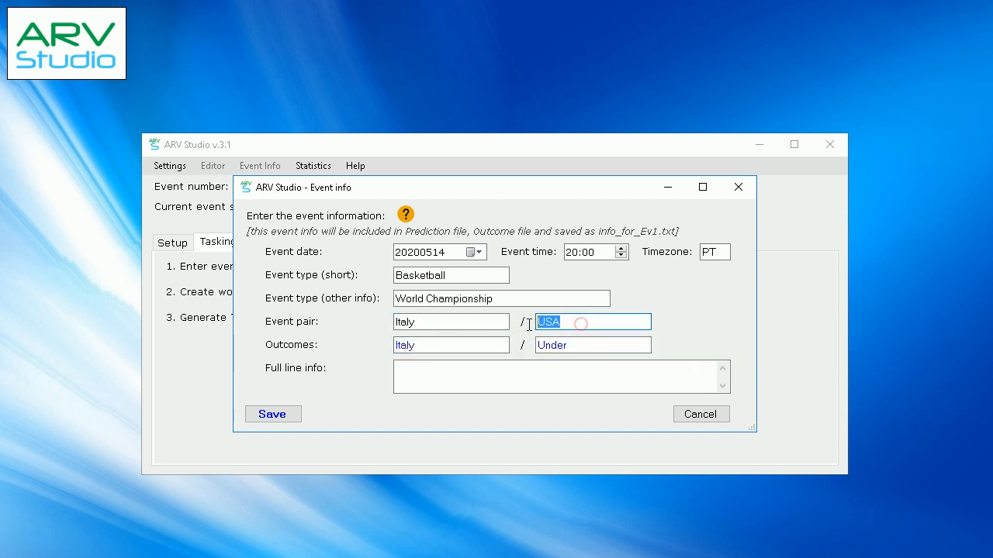
{"action": "double_click", "coordinate": [587, 347]}
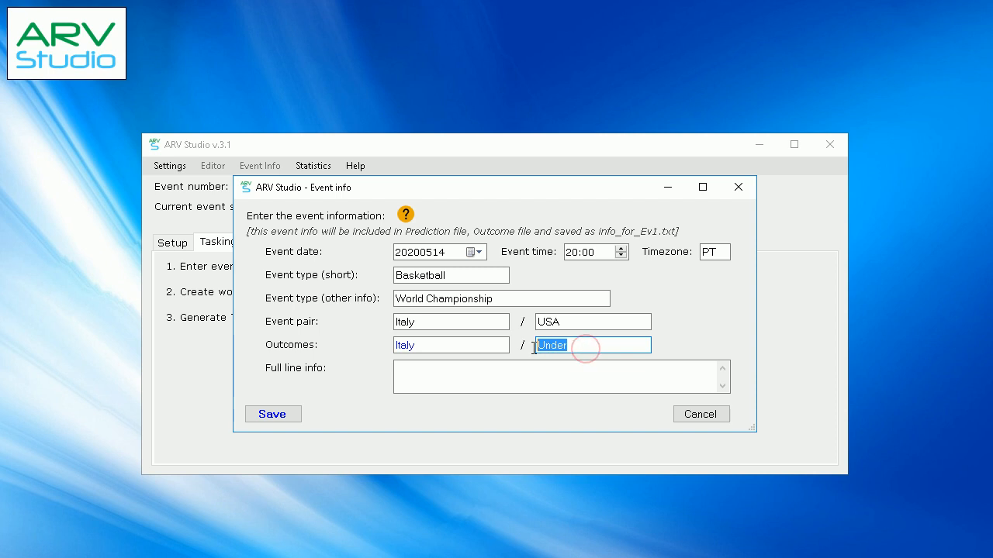
{"action": "key", "text": "ctrl+v"}
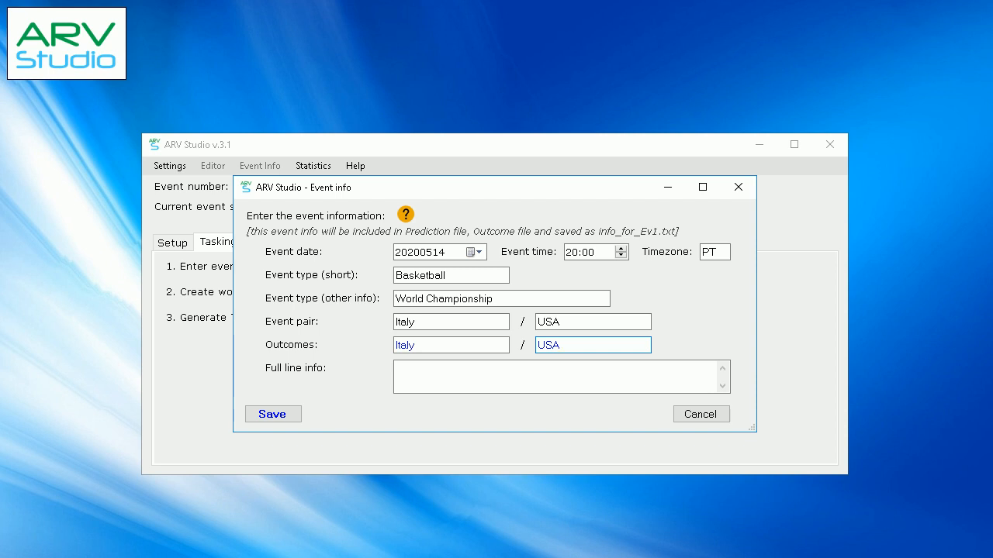
Enter "Who wins the game?" as the full line info and save the event information
{"action": "key", "text": "Tab"}
{"action": "left_click", "coordinate": [442, 374]}
{"action": "type", "text": "Who wins the game?"}
{"action": "left_click", "coordinate": [281, 412]}
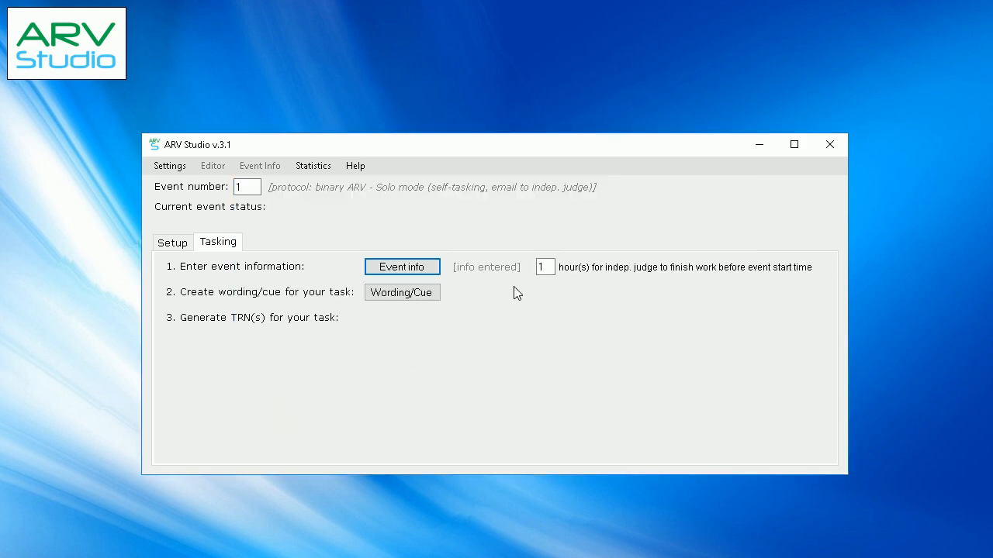
Choose the built-in "My general cue" template as the task's wording, save it and use it for the task
{"action": "left_click", "coordinate": [545, 267]}
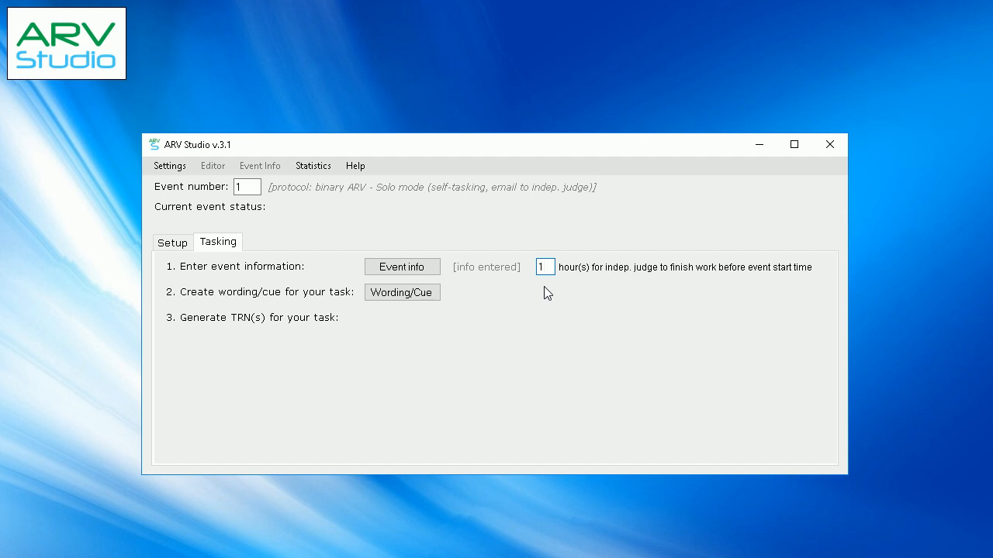
{"action": "left_click", "coordinate": [418, 302]}
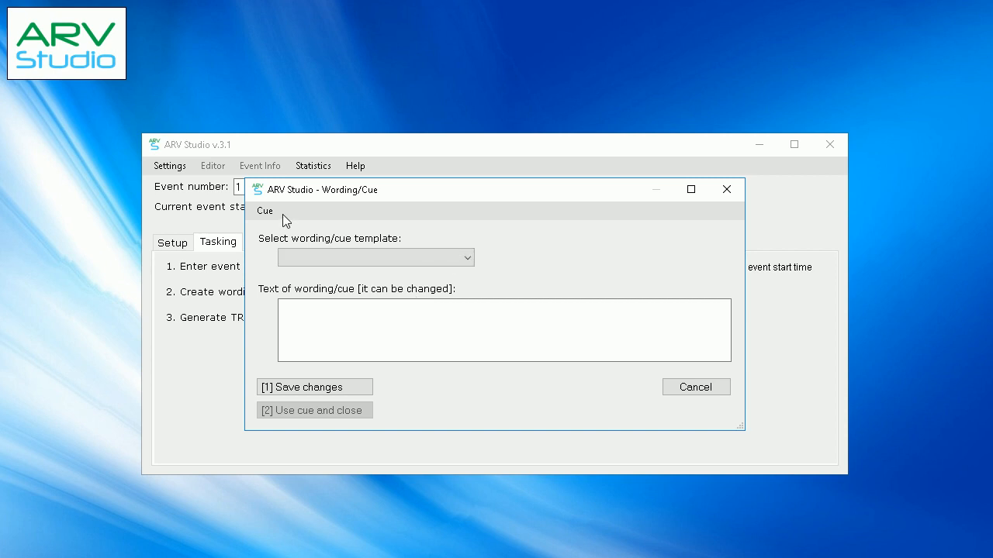
{"action": "left_click", "coordinate": [459, 254]}
{"action": "left_click", "coordinate": [390, 274]}
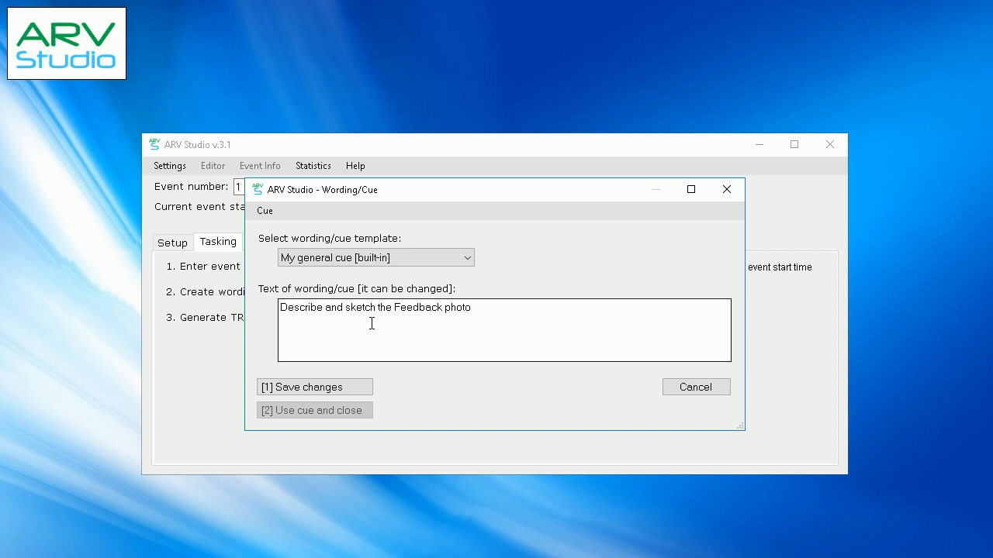
{"action": "left_click", "coordinate": [356, 387]}
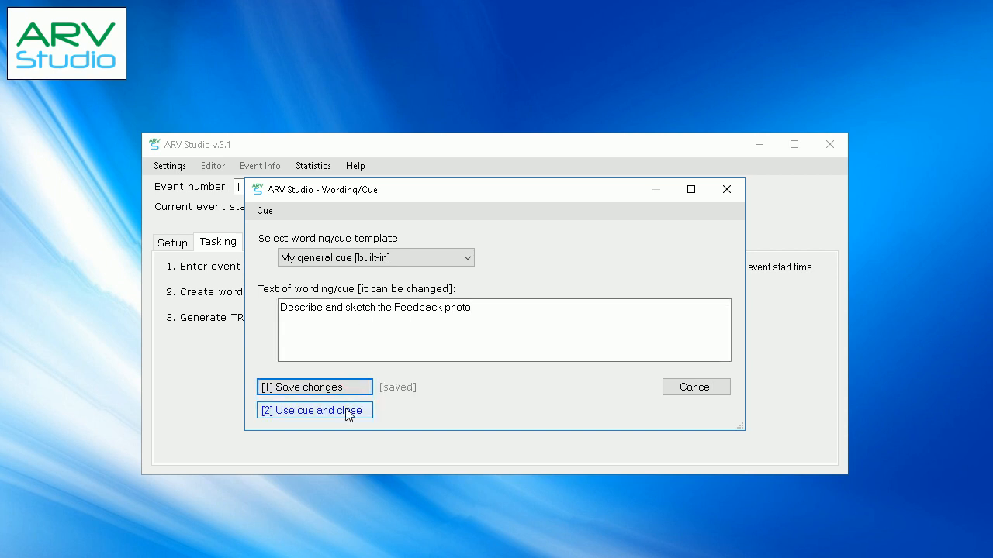
{"action": "left_click", "coordinate": [347, 413]}
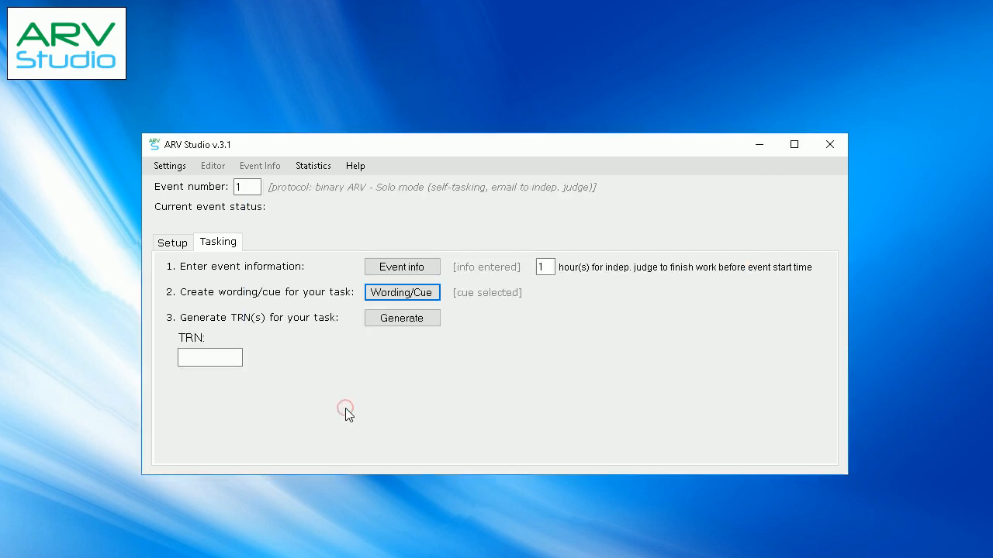
Generate the task's TRN and set the transcript due time to 18:00 PT on May 14, 2020
{"action": "left_click", "coordinate": [389, 322]}
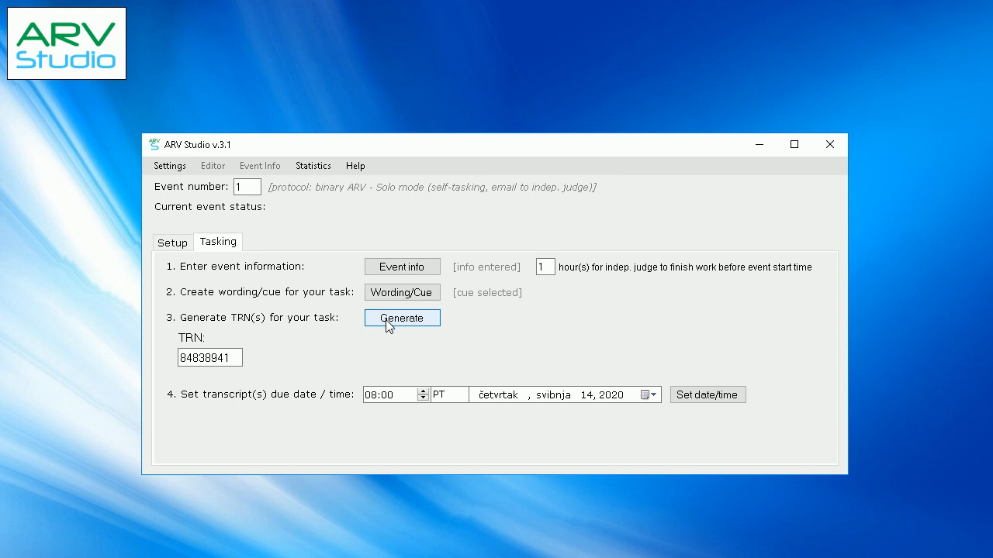
{"action": "left_click", "coordinate": [373, 397]}
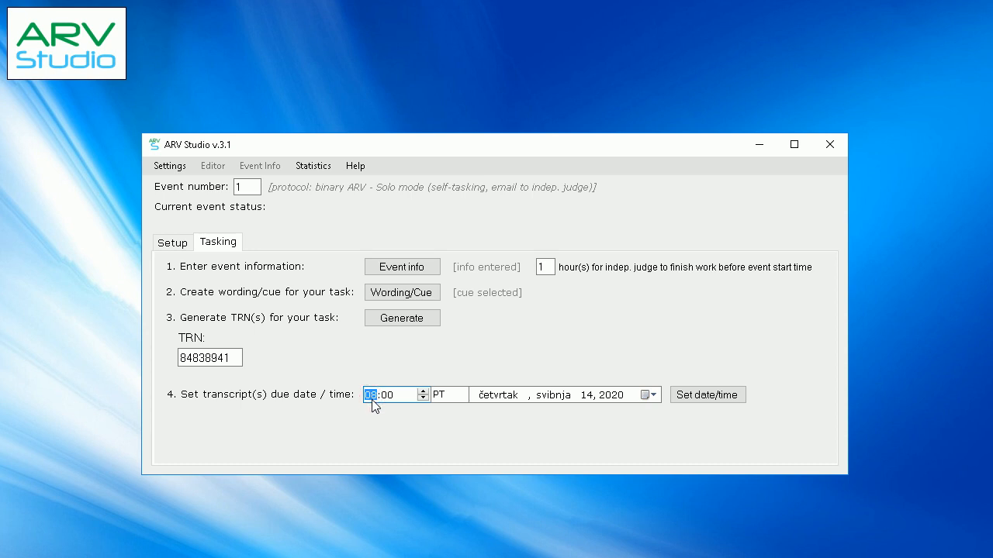
{"action": "type", "text": "18"}
{"action": "left_click", "coordinate": [700, 397]}
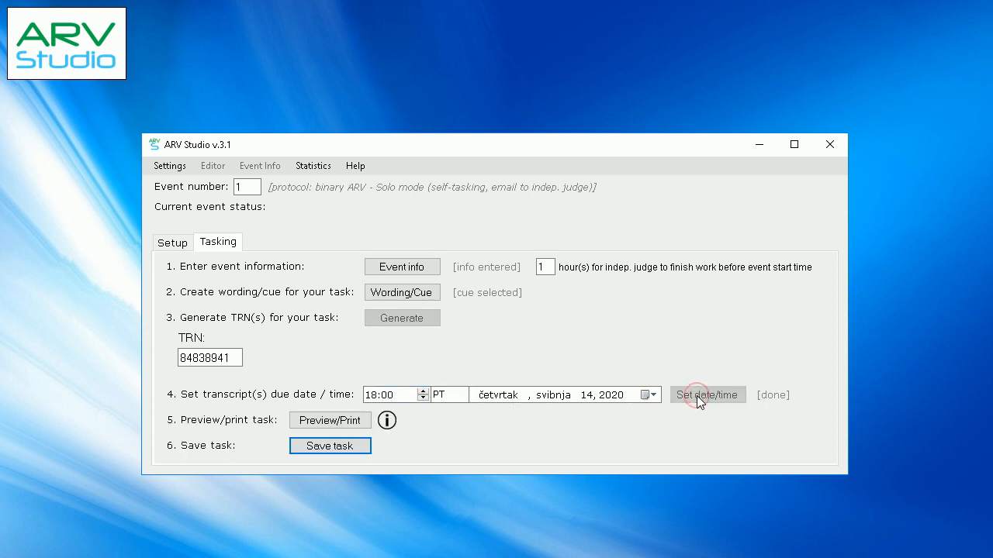
Preview the task e-mail, check its TRN and cue line, and close the preview
{"action": "left_click", "coordinate": [360, 422]}
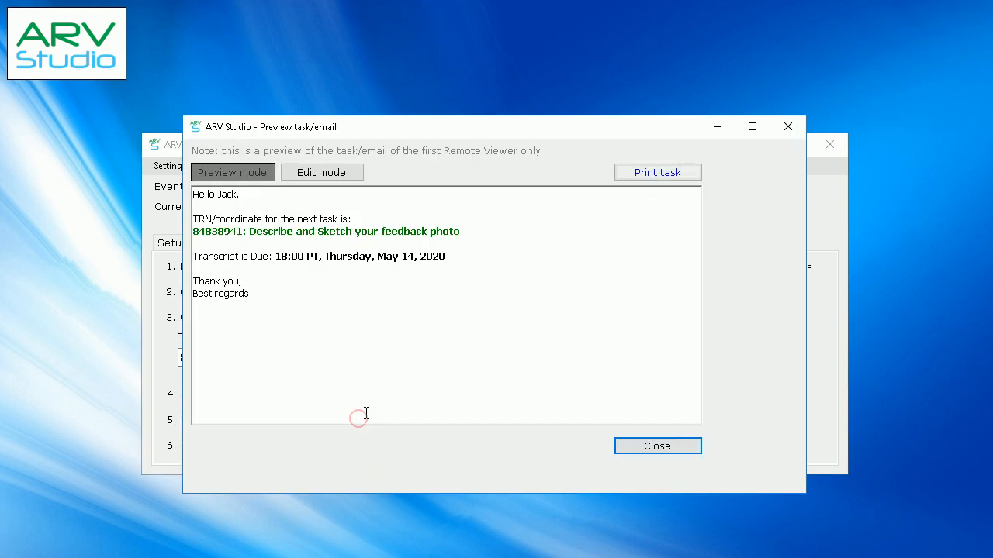
{"action": "triple_click", "coordinate": [464, 231]}
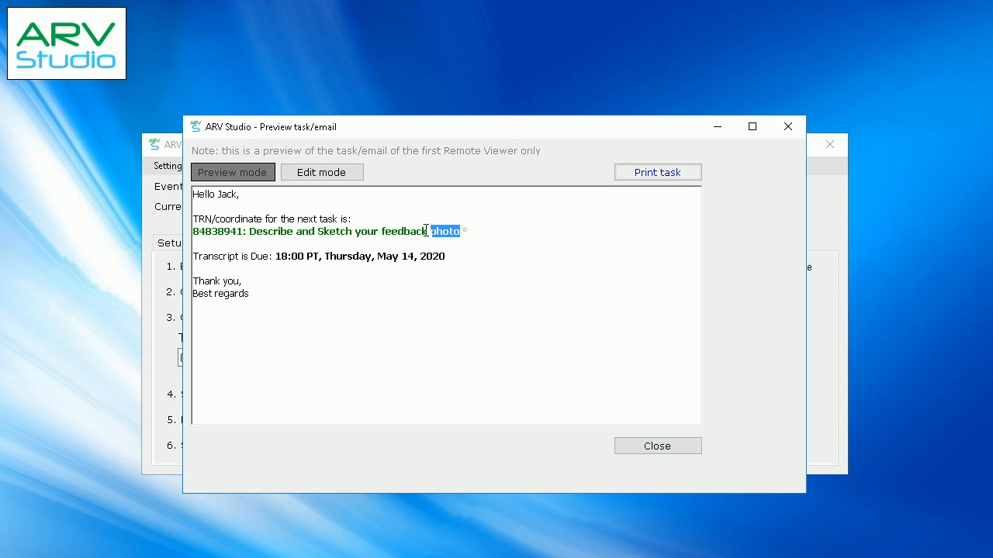
{"action": "left_click", "coordinate": [314, 231]}
{"action": "left_click", "coordinate": [630, 450]}
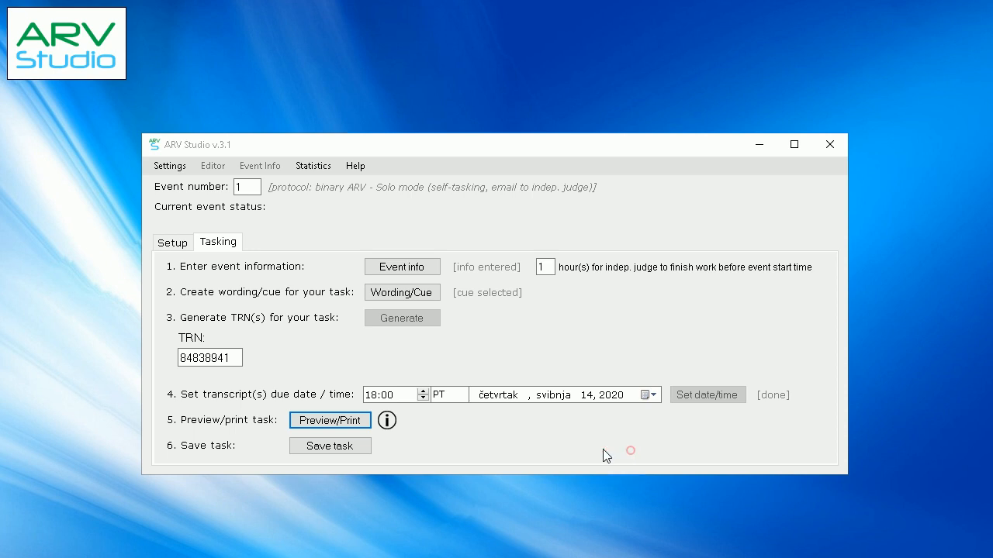
Save the task, acknowledge the notice and close ARV Studio
{"action": "left_click", "coordinate": [354, 450]}
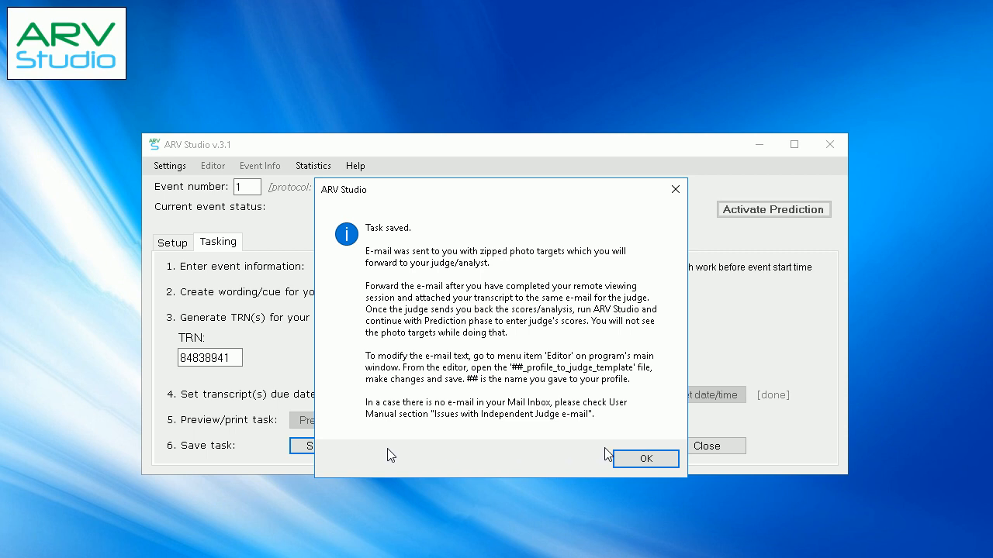
{"action": "left_click", "coordinate": [640, 459]}
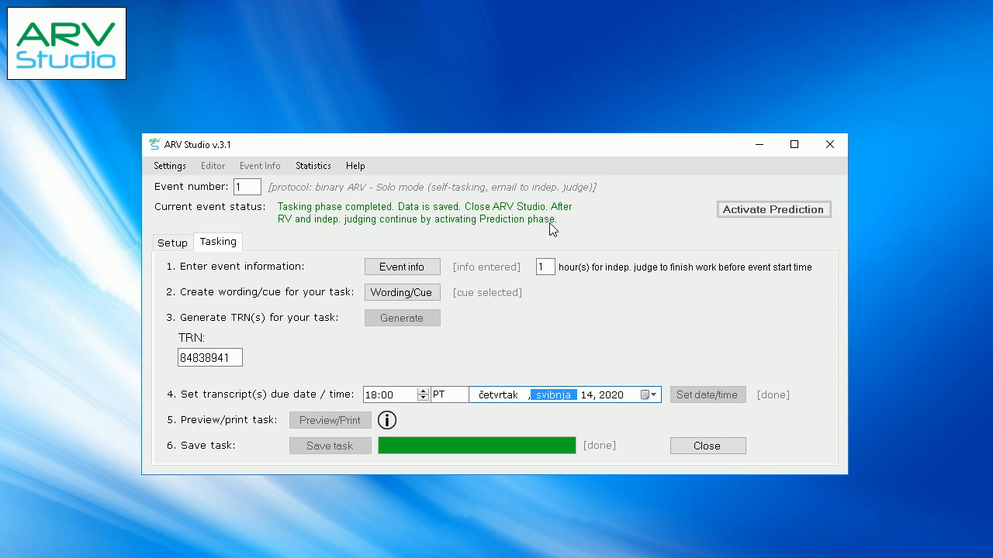
{"action": "left_click", "coordinate": [696, 447]}
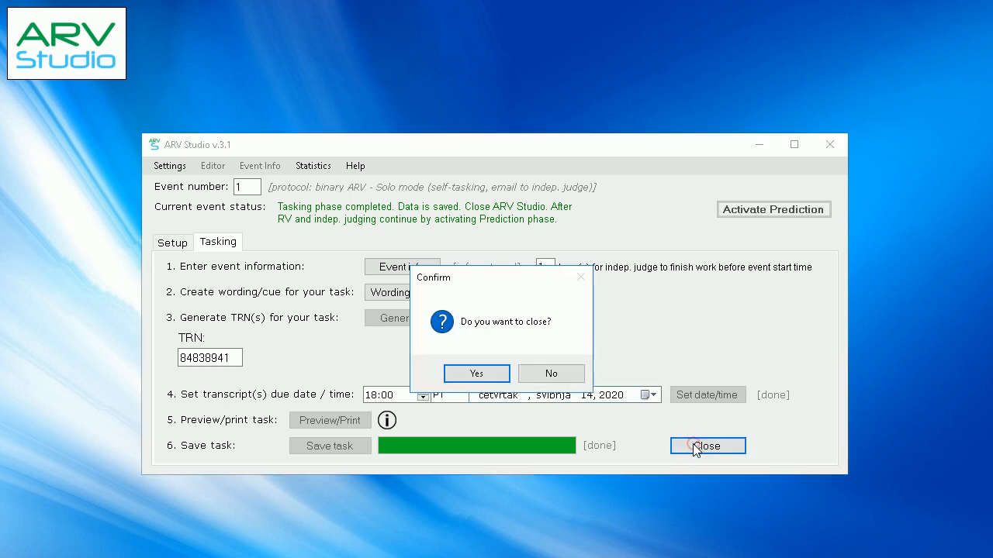
{"action": "left_click", "coordinate": [484, 377]}
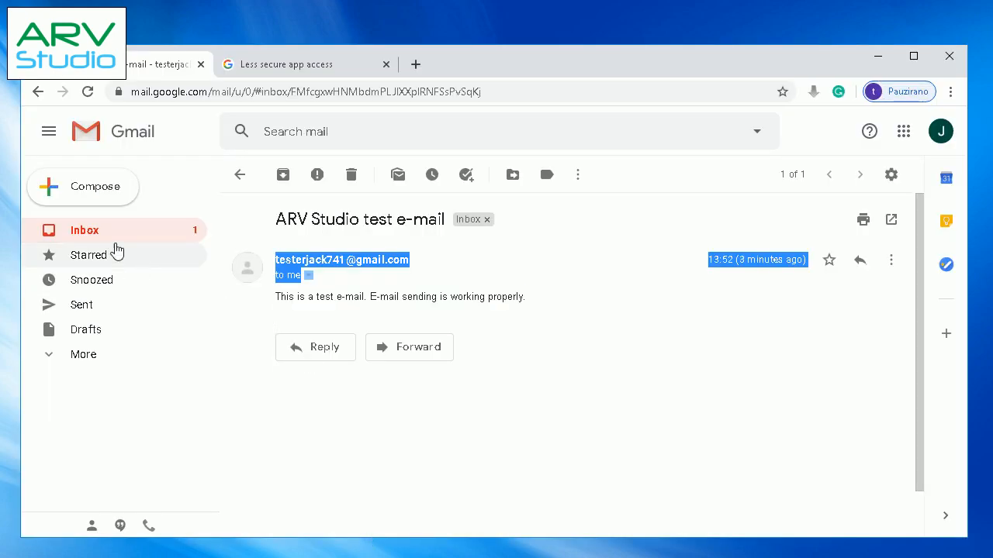
In Gmail, open the "Judge my session: Event 1" e-mail, start forwarding it with Event_1_S1.zip attached, and minimize the browser
{"action": "left_click", "coordinate": [104, 232]}
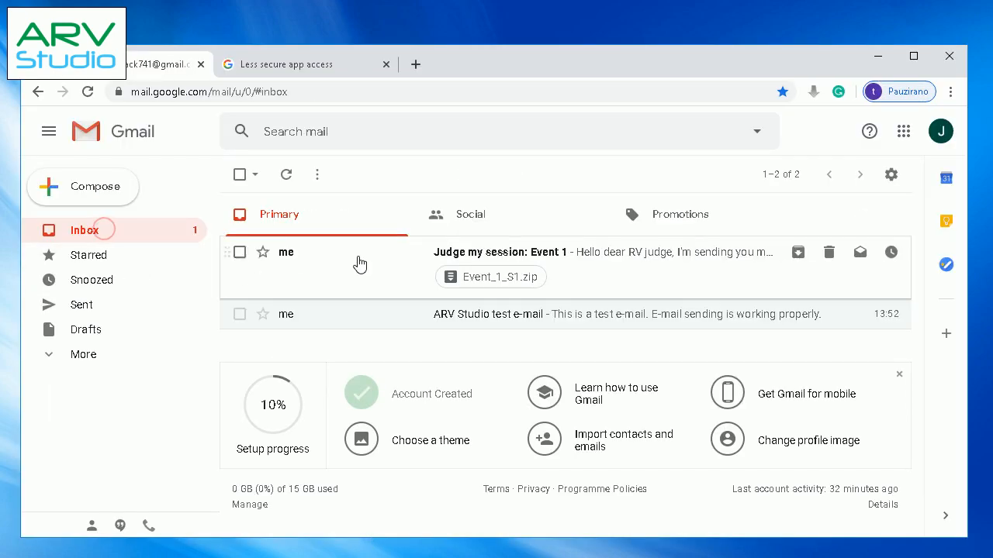
{"action": "double_click", "coordinate": [481, 259]}
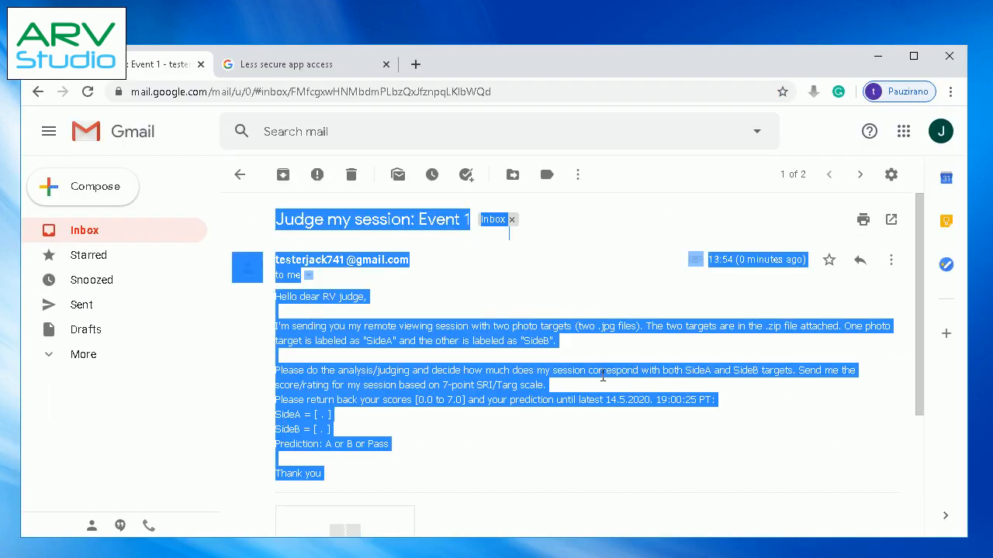
{"action": "left_click", "coordinate": [603, 376]}
{"action": "left_click", "coordinate": [889, 260]}
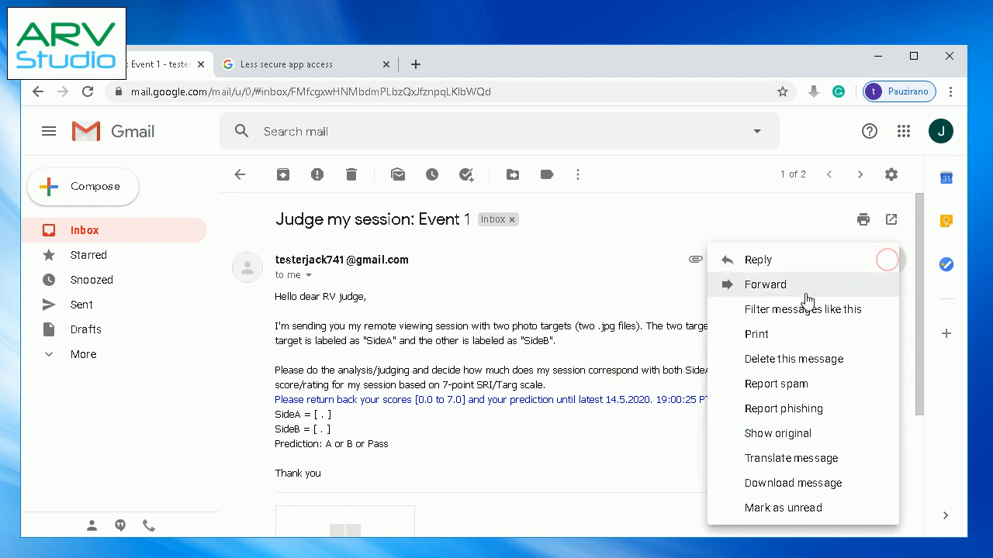
{"action": "left_click", "coordinate": [775, 286]}
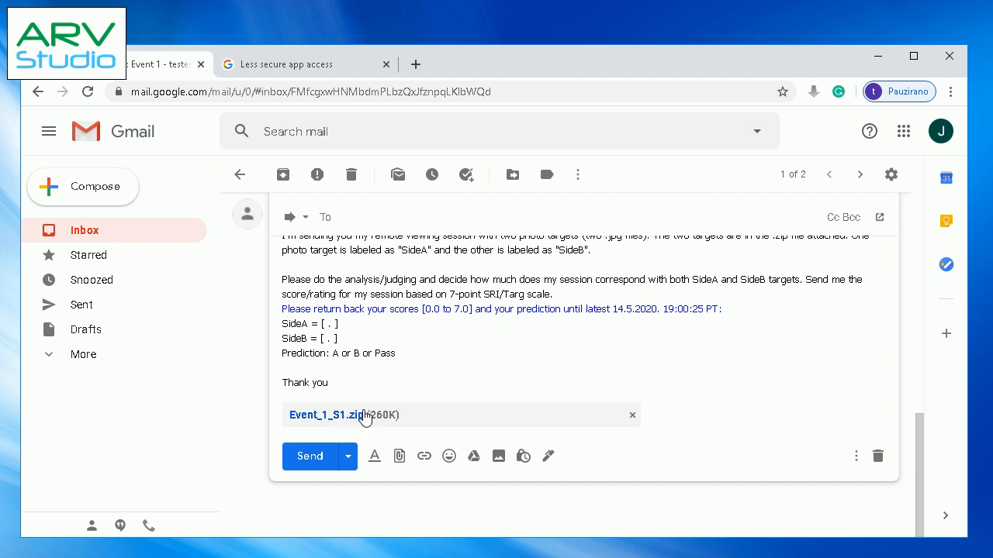
{"action": "scroll", "coordinate": [377, 377], "scroll_direction": "up", "scroll_amount": 3}
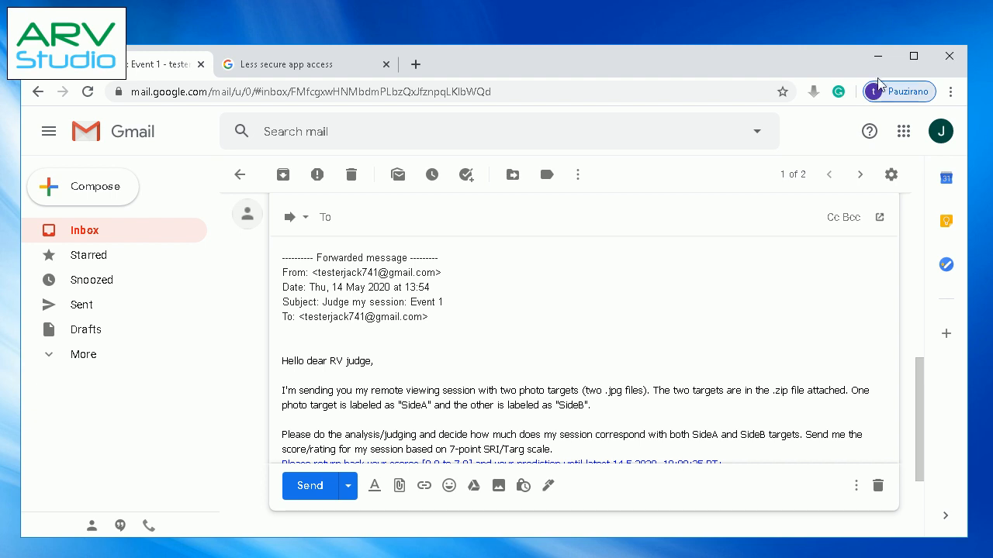
{"action": "left_click", "coordinate": [878, 58]}
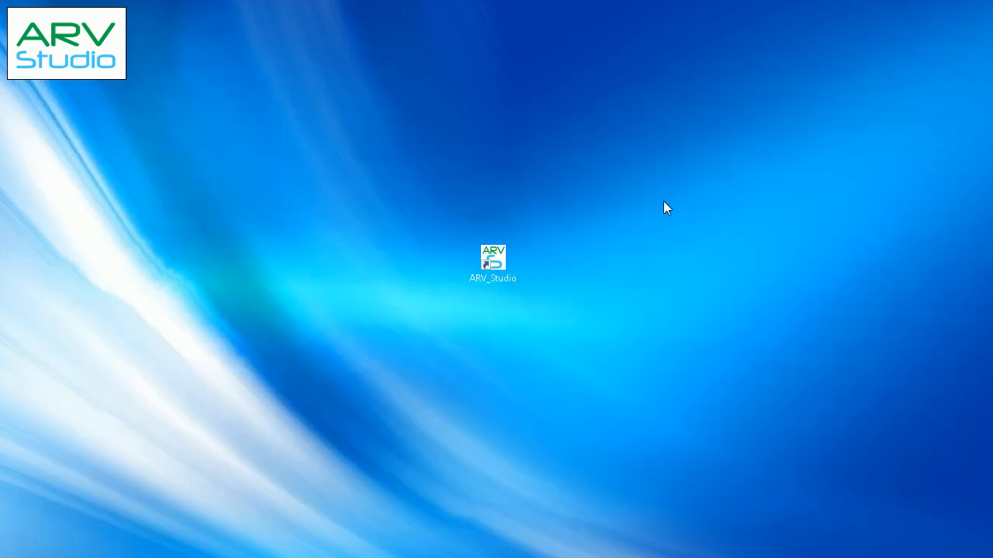
Reopen ARV Studio, continue the ongoing Italy vs USA event and activate its Prediction phase
{"action": "double_click", "coordinate": [506, 270]}
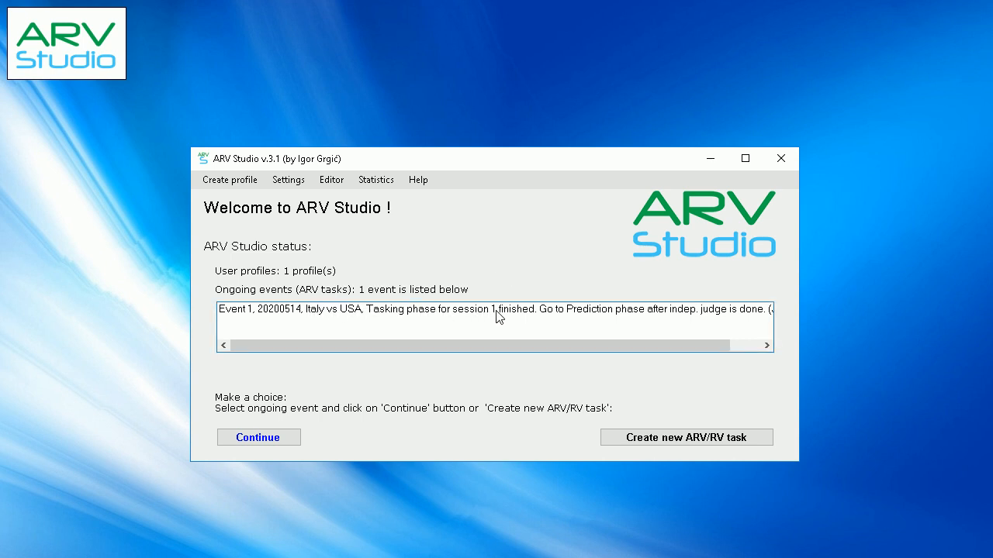
{"action": "left_click", "coordinate": [642, 310]}
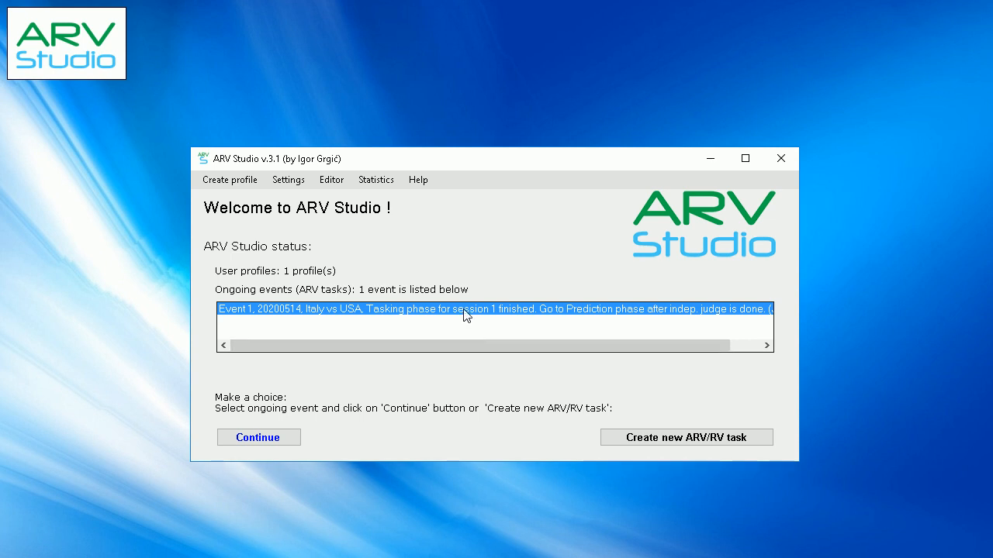
{"action": "left_click", "coordinate": [252, 440]}
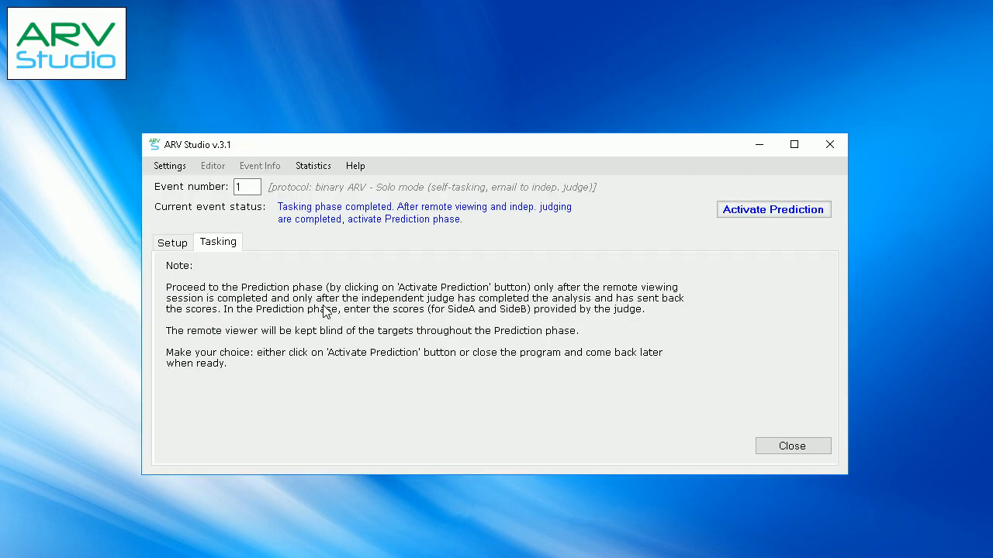
{"action": "left_click", "coordinate": [735, 214]}
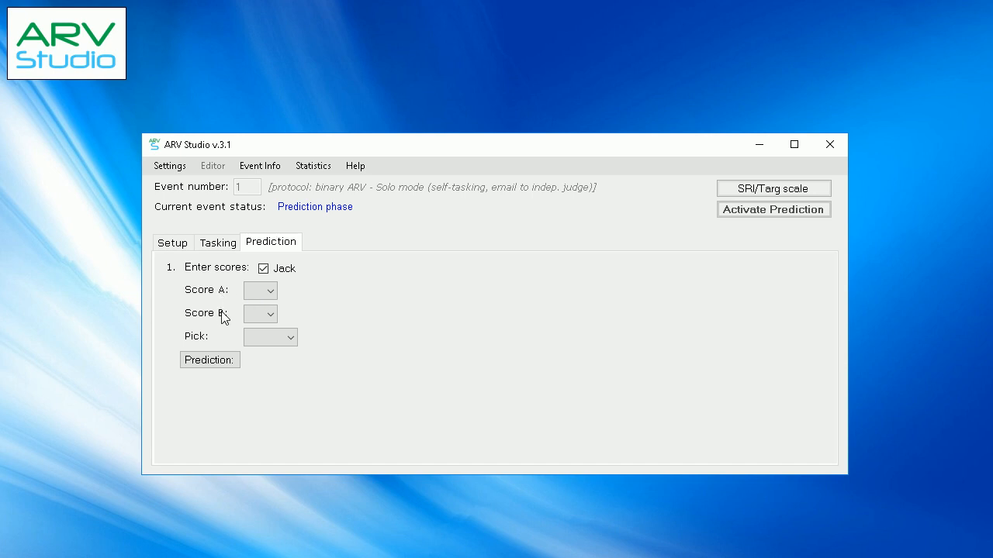
Enter 5,0 as Score A and 1,5 as Score B, pick SideA and reveal the resulting prediction
{"action": "left_click", "coordinate": [262, 291]}
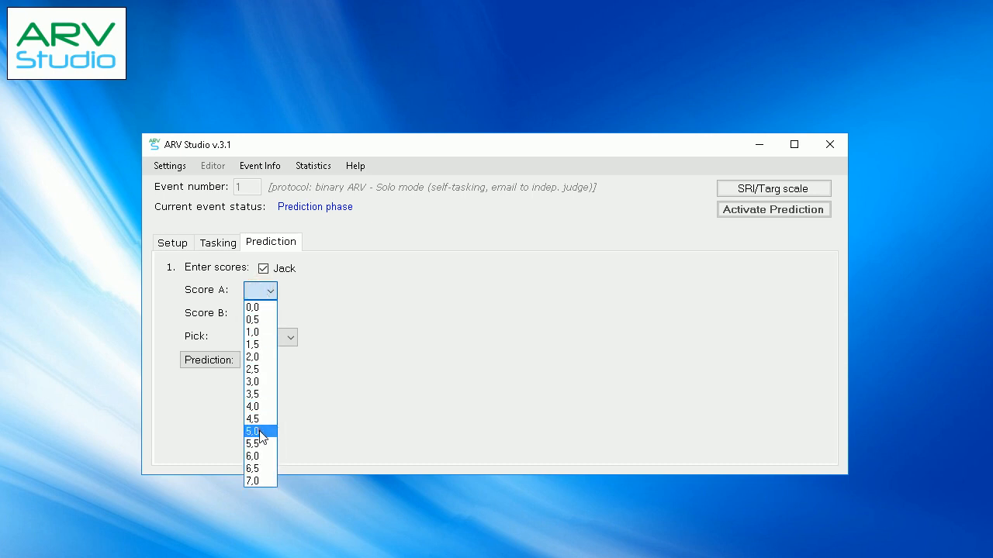
{"action": "left_click", "coordinate": [260, 432]}
{"action": "left_click", "coordinate": [264, 313]}
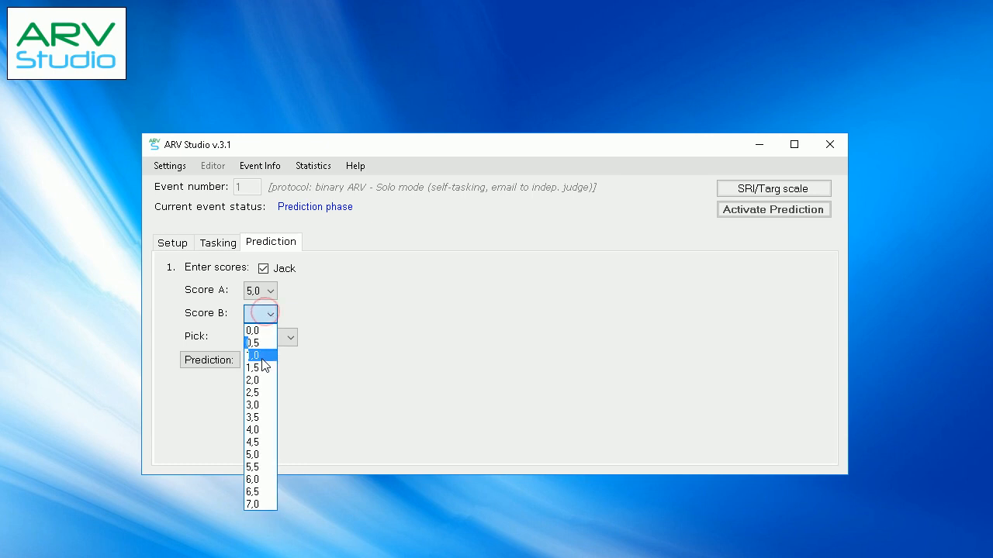
{"action": "left_click", "coordinate": [263, 366]}
{"action": "left_click", "coordinate": [277, 339]}
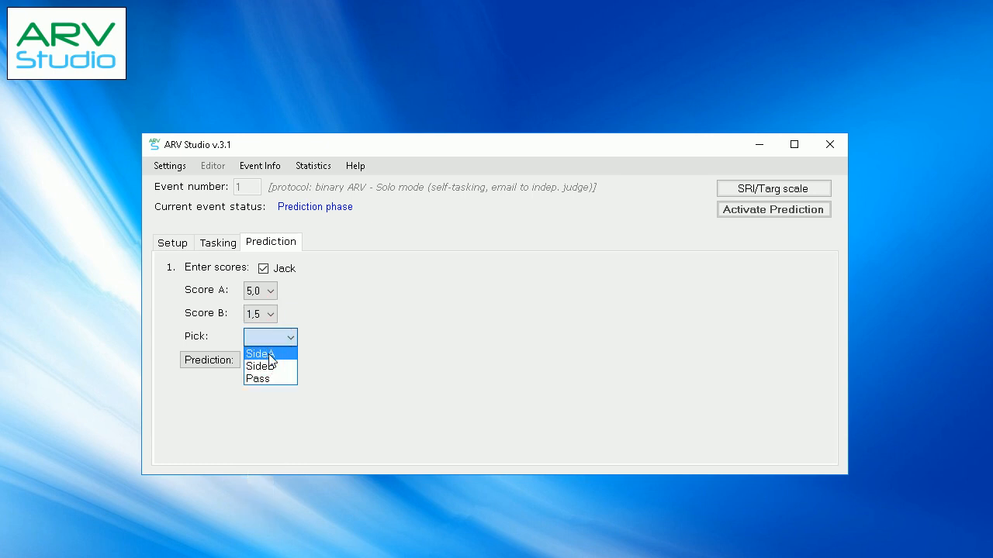
{"action": "left_click", "coordinate": [270, 356]}
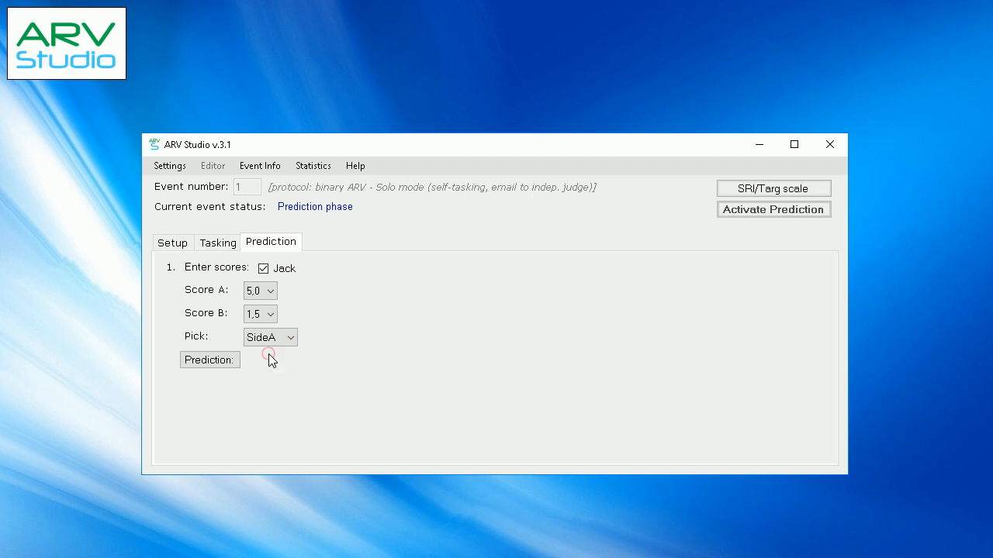
{"action": "left_click", "coordinate": [223, 363]}
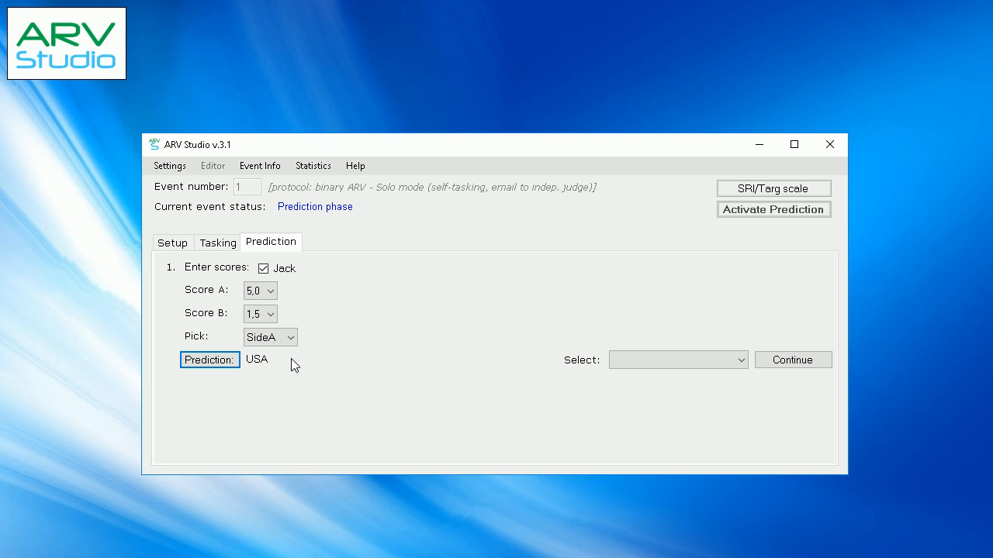
Finish scoring with the "I'm done" option, and set and confirm USA as the final prediction
{"action": "left_click", "coordinate": [655, 360]}
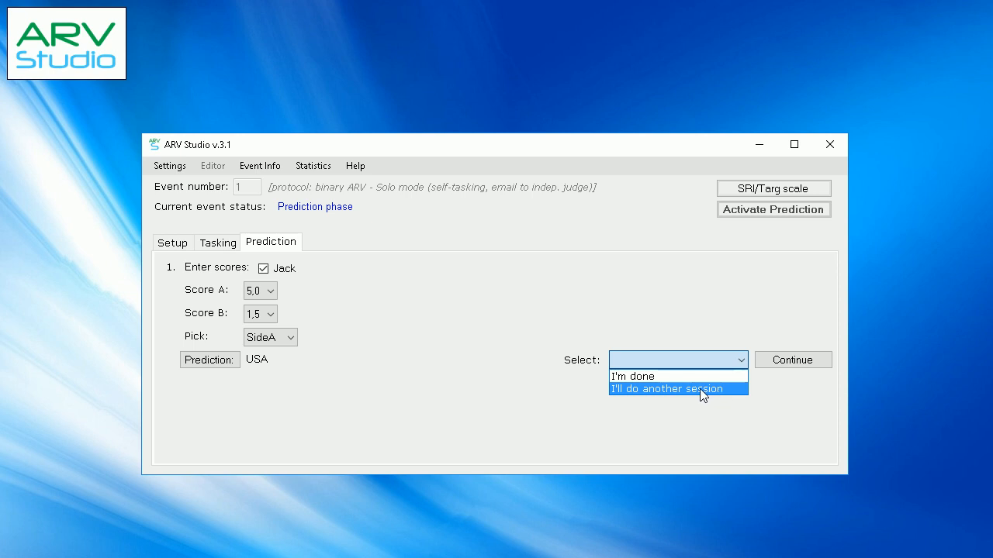
{"action": "left_click", "coordinate": [621, 377]}
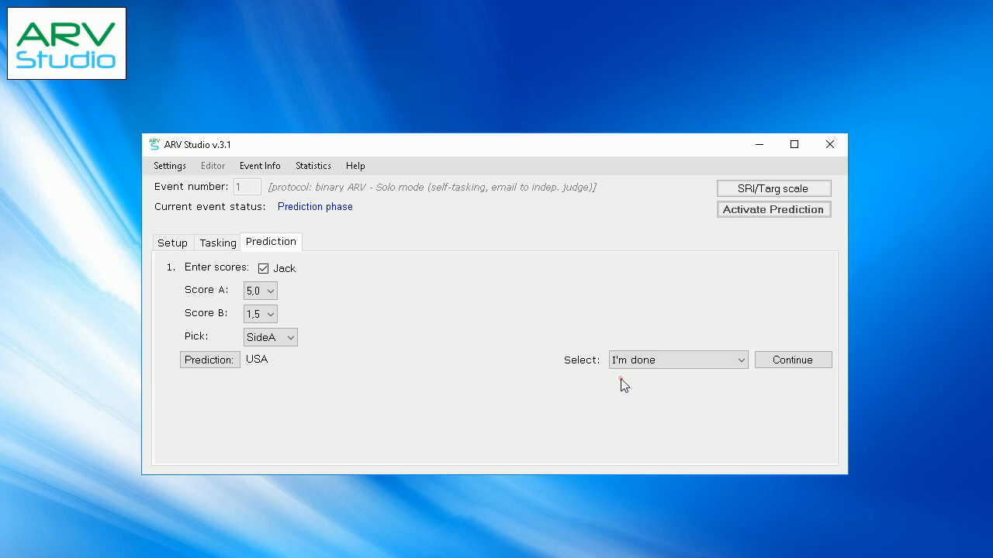
{"action": "left_click", "coordinate": [784, 369]}
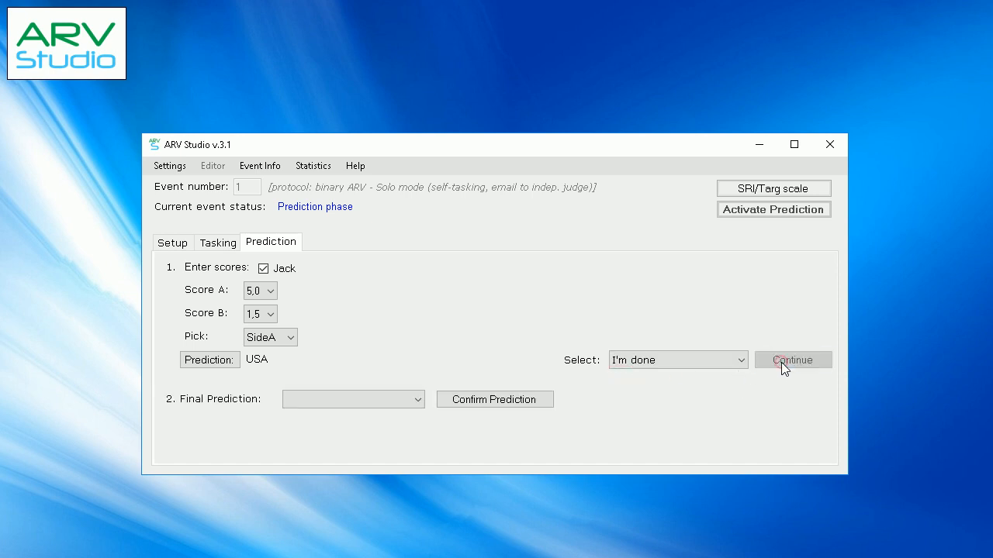
{"action": "left_click", "coordinate": [419, 400]}
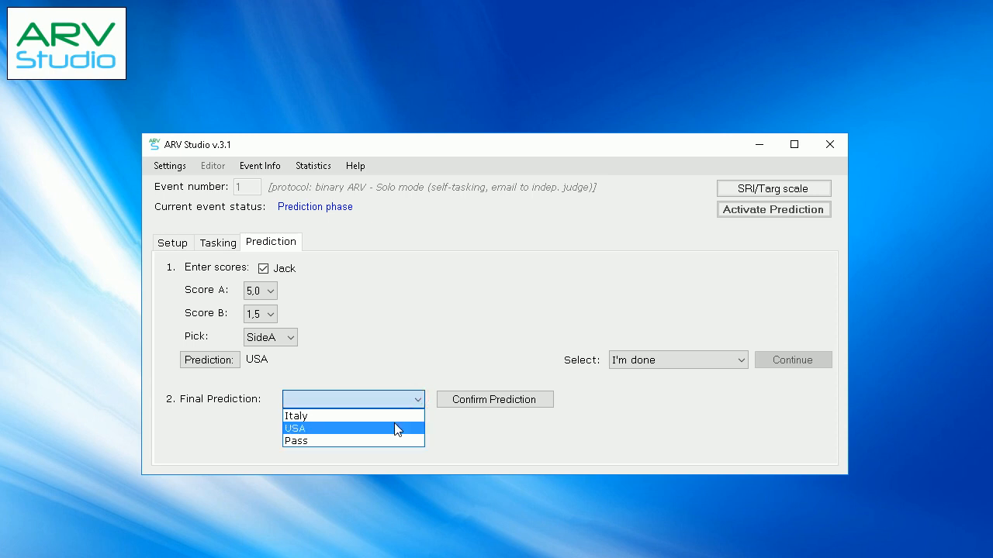
{"action": "left_click", "coordinate": [395, 426]}
{"action": "left_click", "coordinate": [464, 400]}
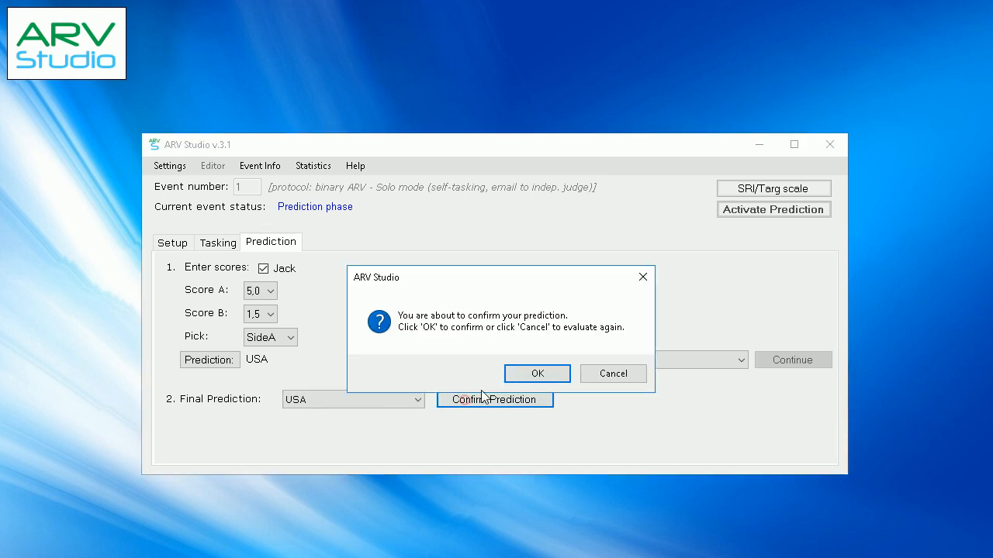
{"action": "left_click", "coordinate": [523, 376]}
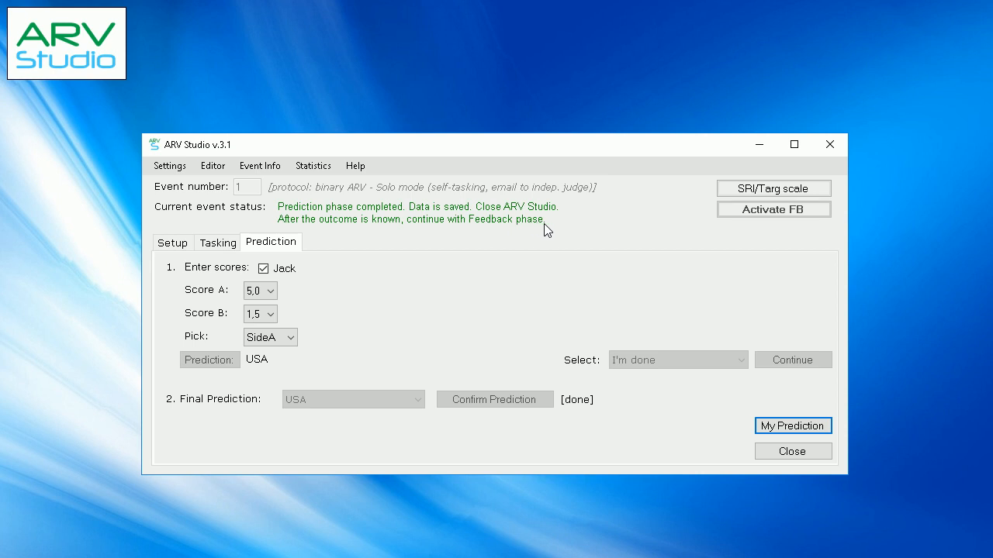
View the folder holding the event's prediction files, close it and exit ARV Studio, confirming the closure
{"action": "left_click", "coordinate": [788, 432]}
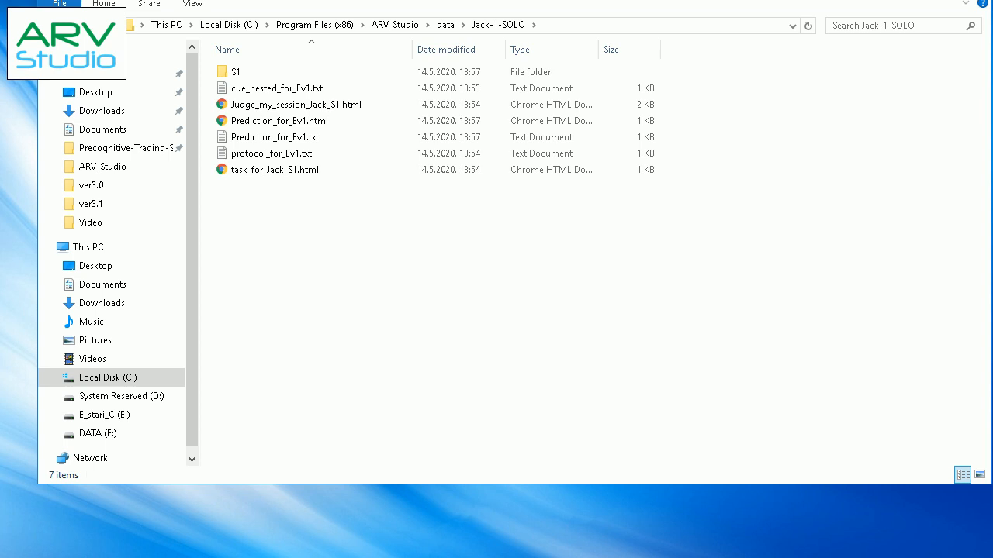
{"action": "left_click", "coordinate": [974, 0]}
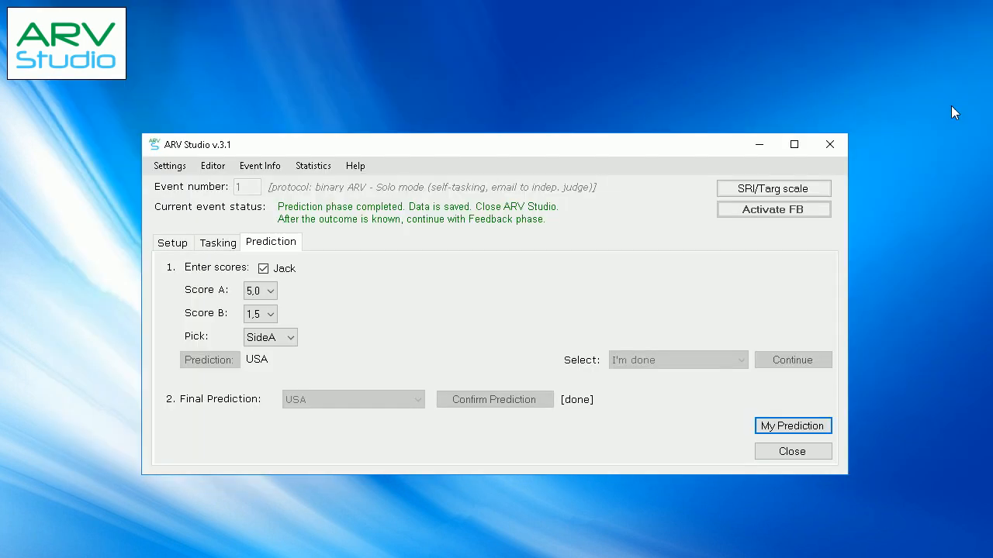
{"action": "left_click", "coordinate": [809, 451]}
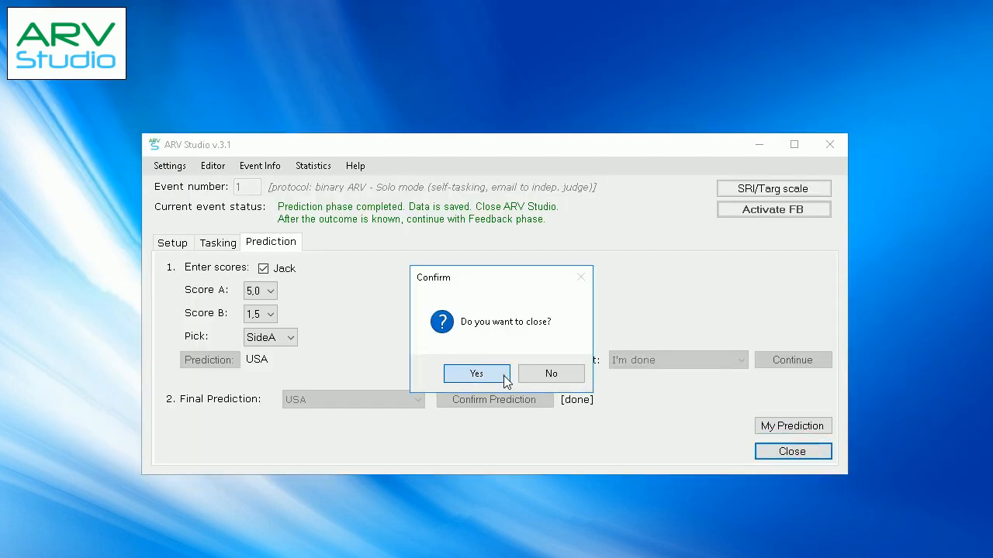
{"action": "left_click", "coordinate": [503, 376]}
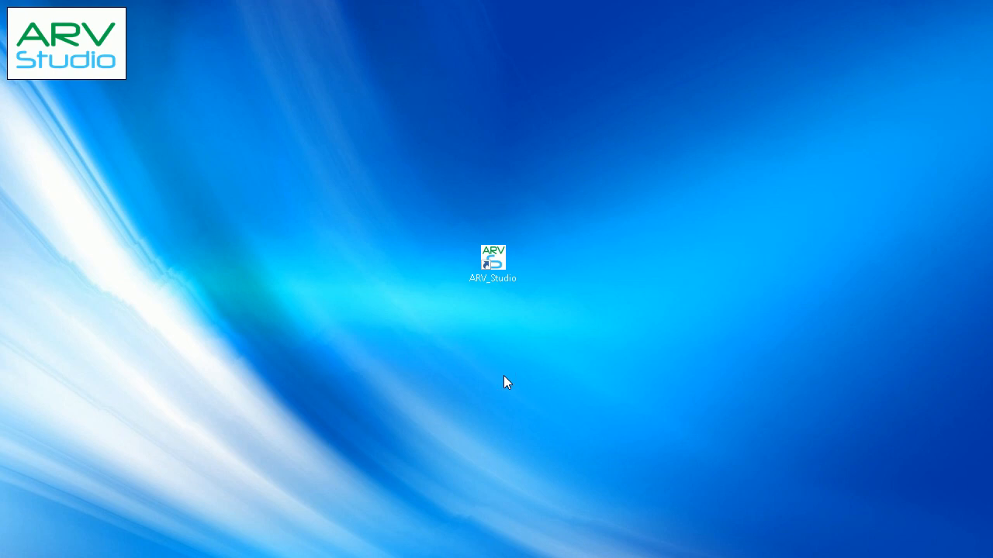
Reopen ARV Studio, continue the ongoing Italy vs USA event and activate its Feedback phase
{"action": "double_click", "coordinate": [501, 280]}
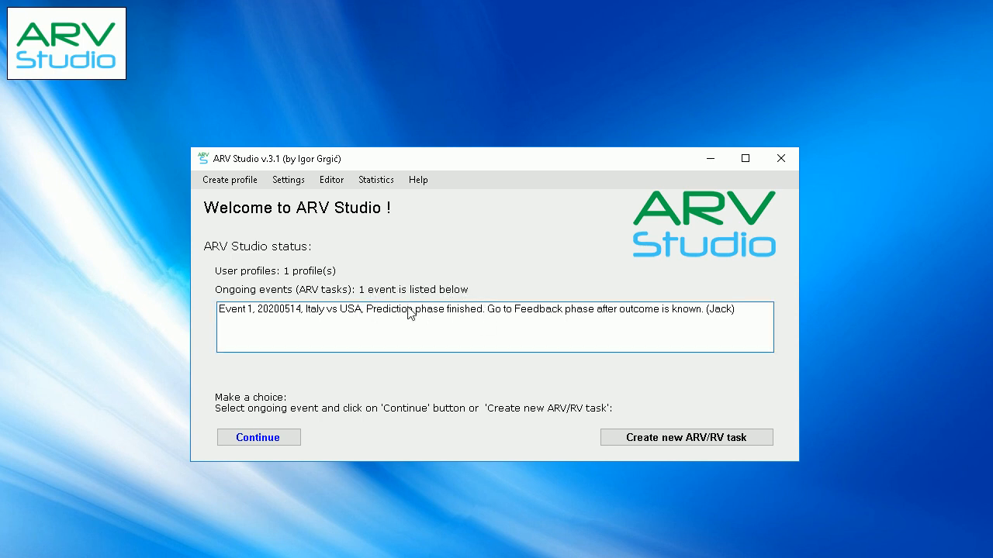
{"action": "left_click", "coordinate": [582, 316]}
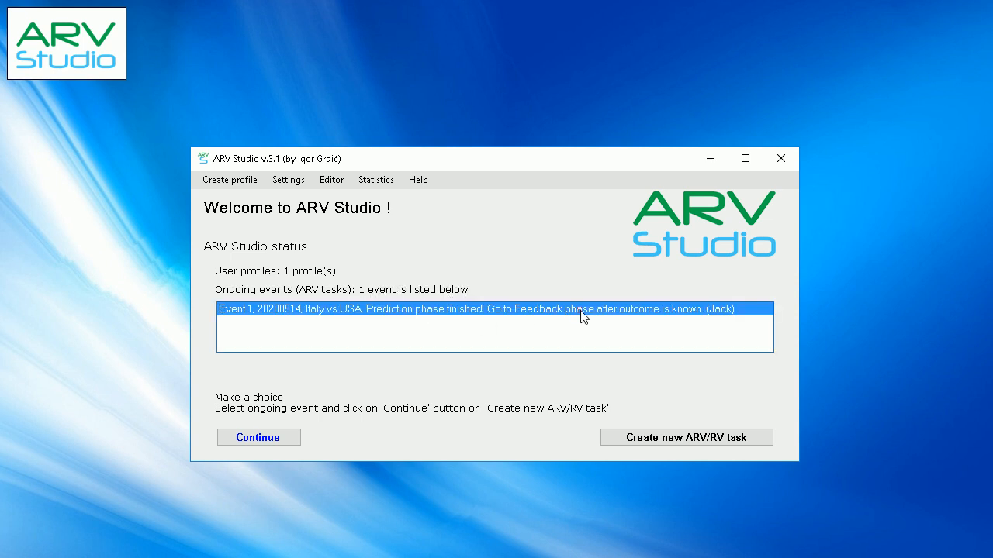
{"action": "left_click", "coordinate": [294, 439]}
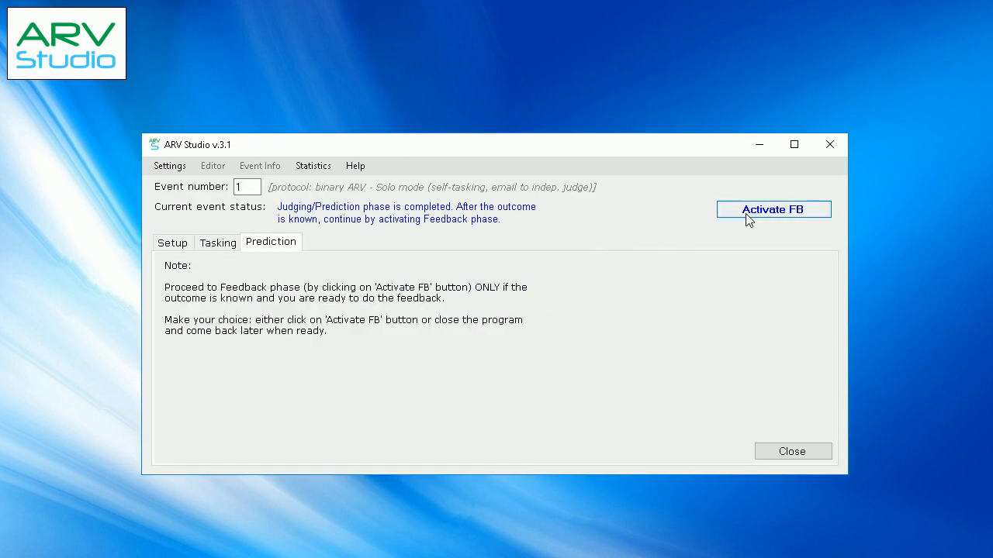
{"action": "left_click", "coordinate": [747, 217]}
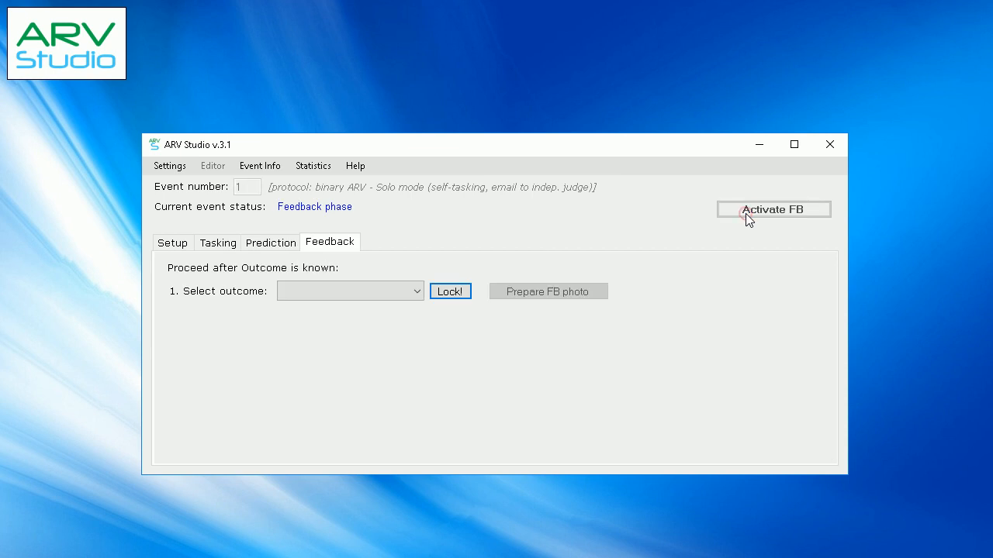
Lock USA as the event outcome, and prepare and view the feedback photo for session S1
{"action": "left_click", "coordinate": [419, 291]}
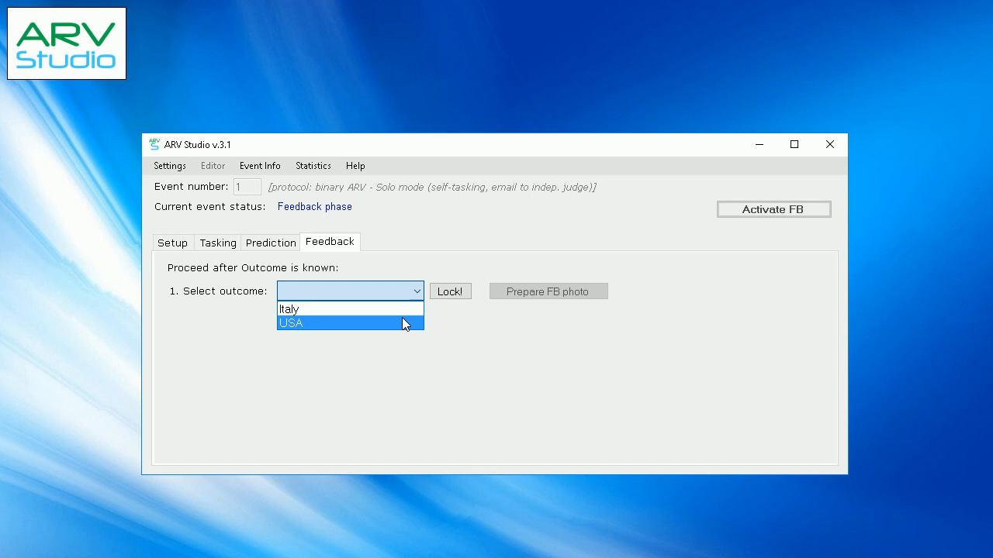
{"action": "left_click", "coordinate": [400, 322]}
{"action": "left_click", "coordinate": [439, 295]}
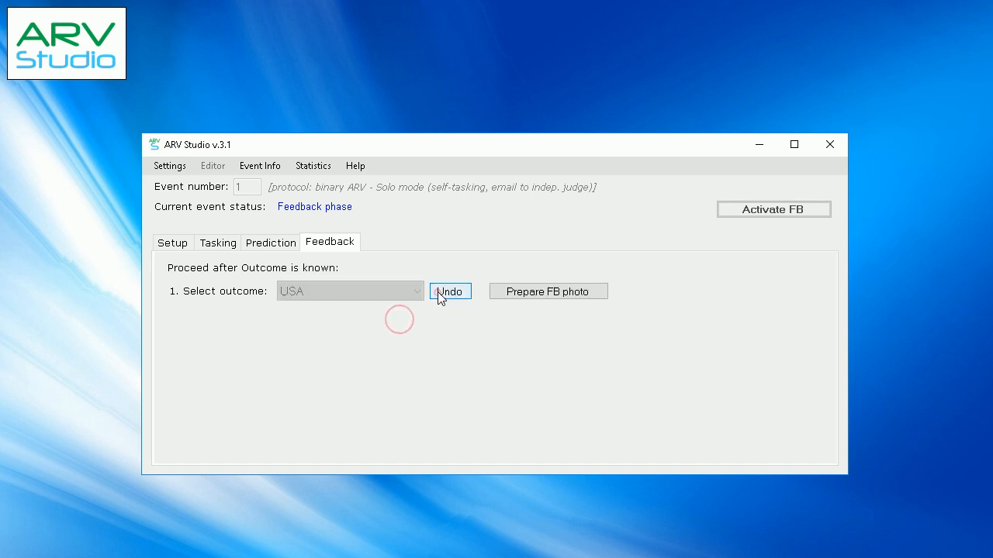
{"action": "left_click", "coordinate": [514, 293]}
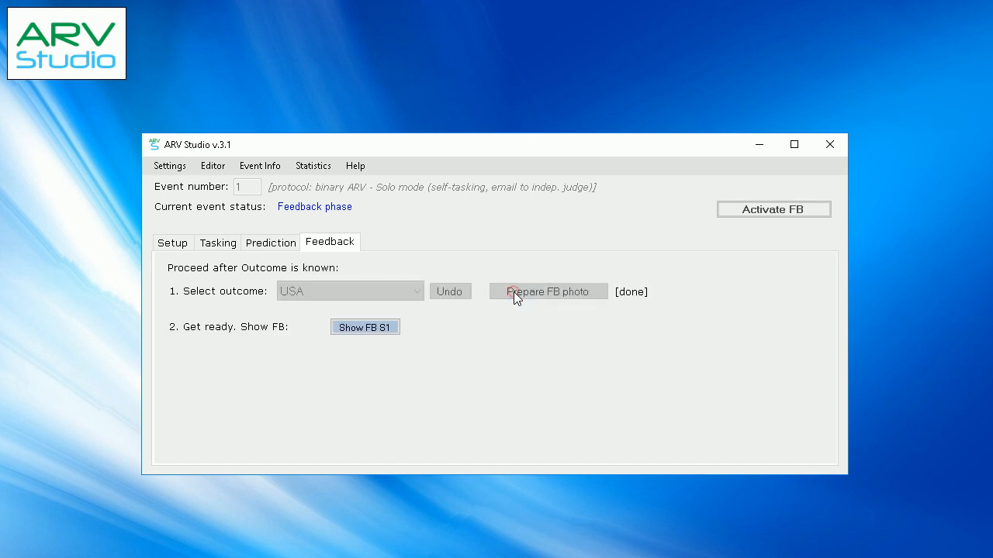
{"action": "left_click", "coordinate": [374, 324]}
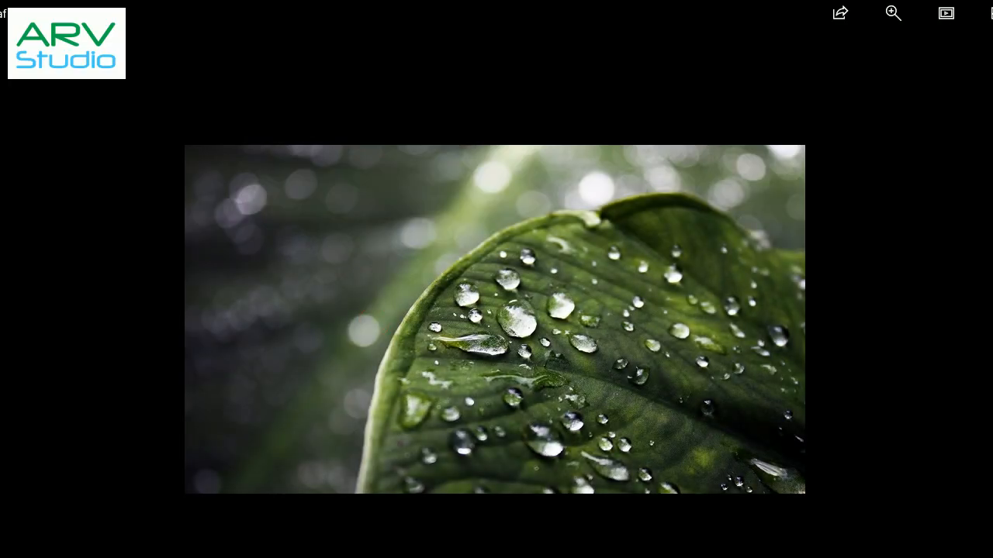
{"action": "key", "text": "alt+F4"}
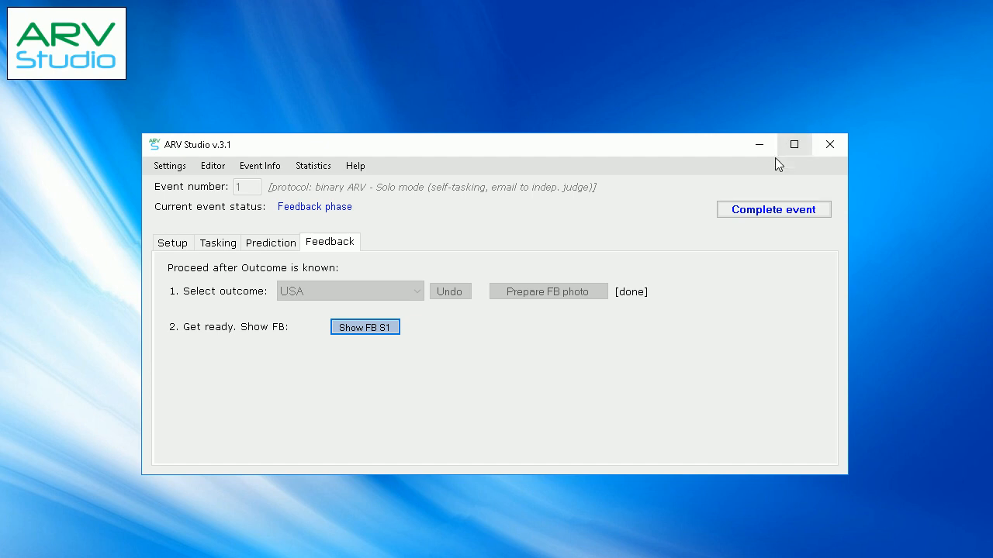
Complete the Italy vs USA event and close ARV Studio, confirming the exit
{"action": "left_click", "coordinate": [754, 210]}
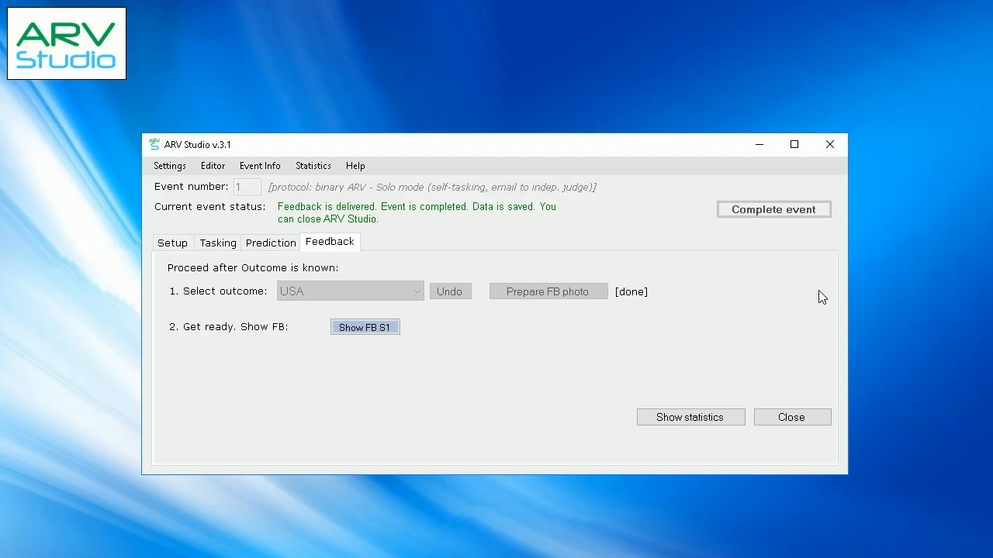
{"action": "left_click", "coordinate": [801, 420]}
{"action": "left_click", "coordinate": [479, 374]}
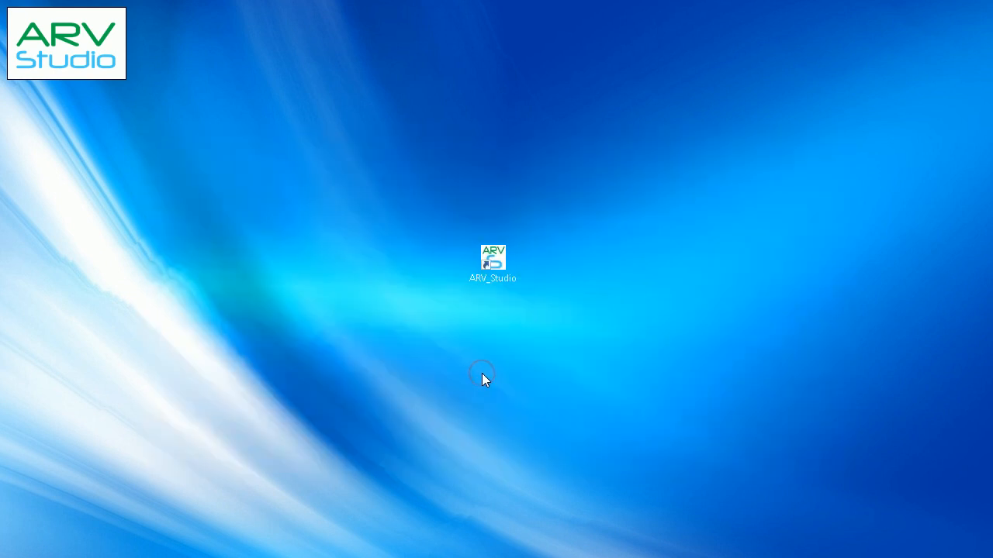